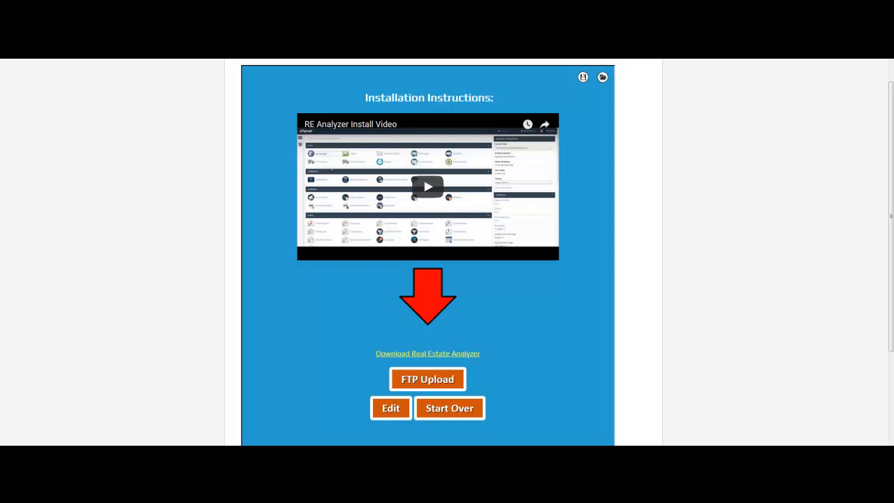
Step: Save Real Estate Listing Analyzer Final.zip from the Installation Instructions page and open the download
left_click(440, 354)
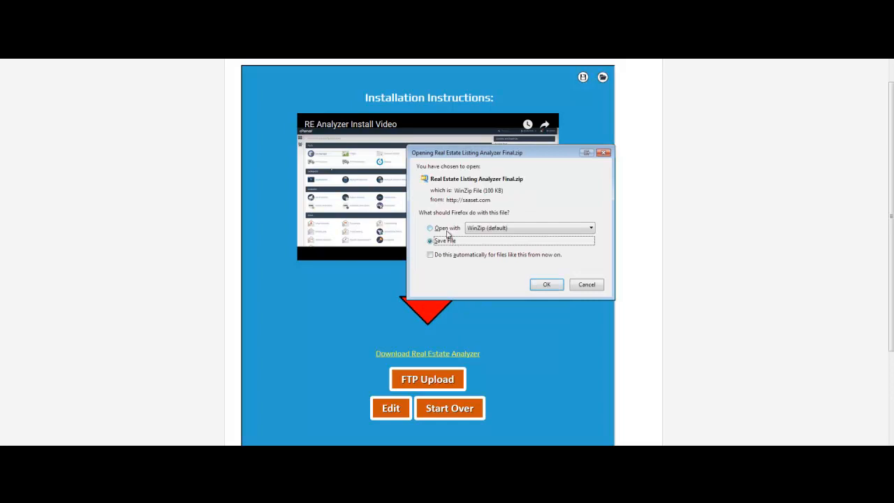
left_click(542, 283)
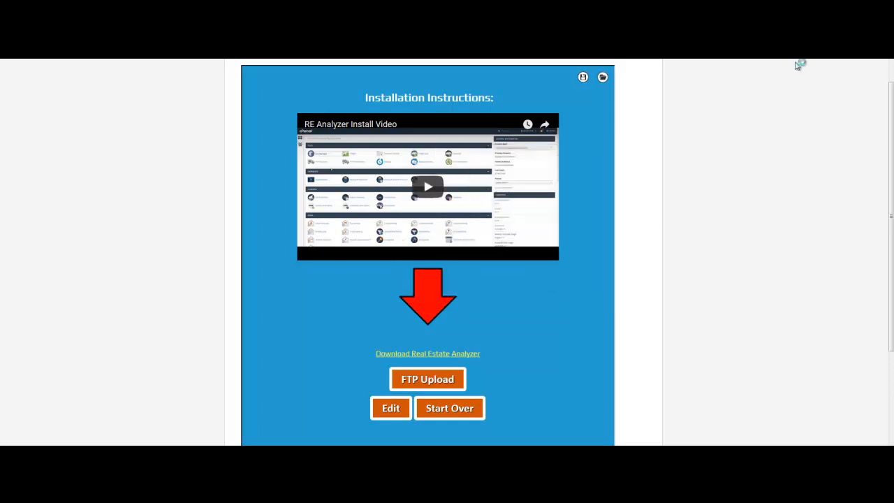
left_click(726, 45)
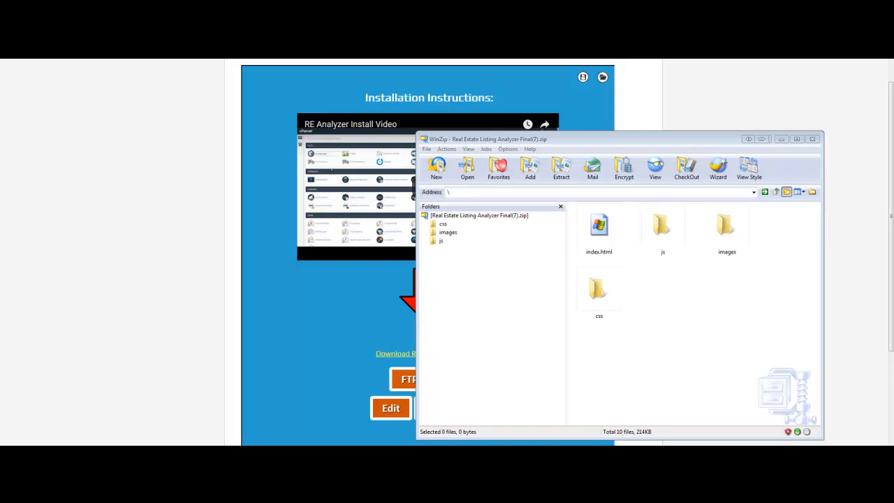
Step: Place the empty Century21-sample folder window beside the open WinZip archive
left_click_drag(893, 120, 374, 130)
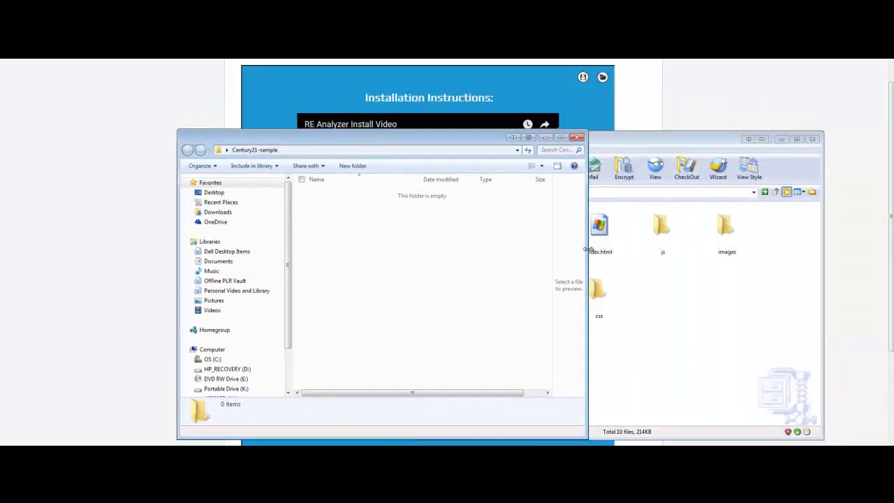
Step: Copy css, images, js and index from the zip into Century21-sample, then close that folder window
left_click(701, 276)
left_click_drag(731, 363, 567, 202)
left_click_drag(605, 233, 366, 264)
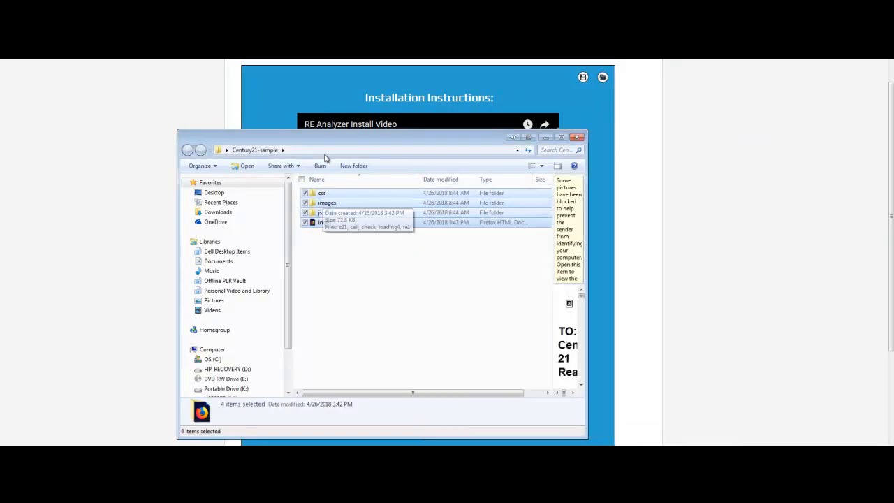
left_click(577, 137)
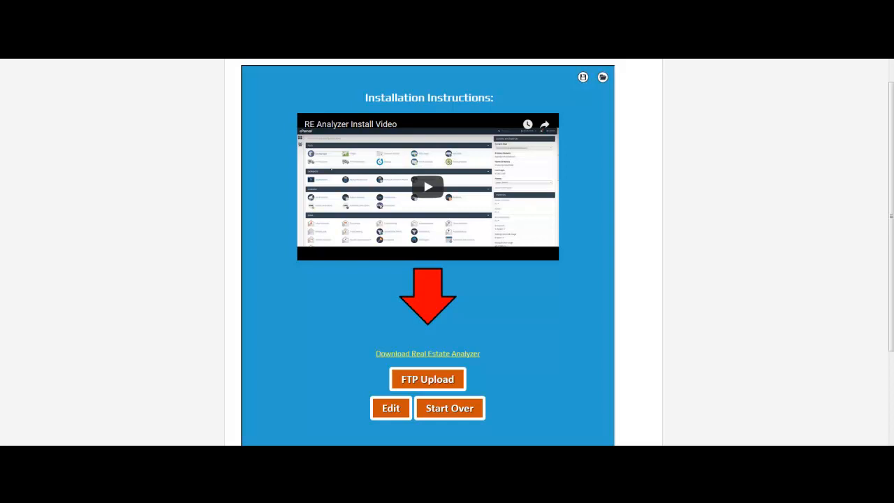
Step: Bring up the hosting account's cPanel home page in the browser
left_click_drag(830, 204, 351, 282)
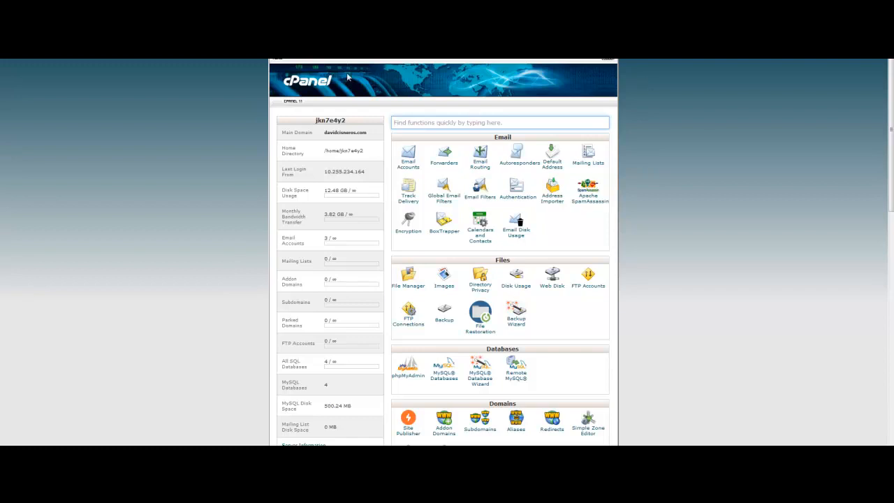
Step: Open public_html in cPanel File Manager and start an upload into that folder
left_click(407, 293)
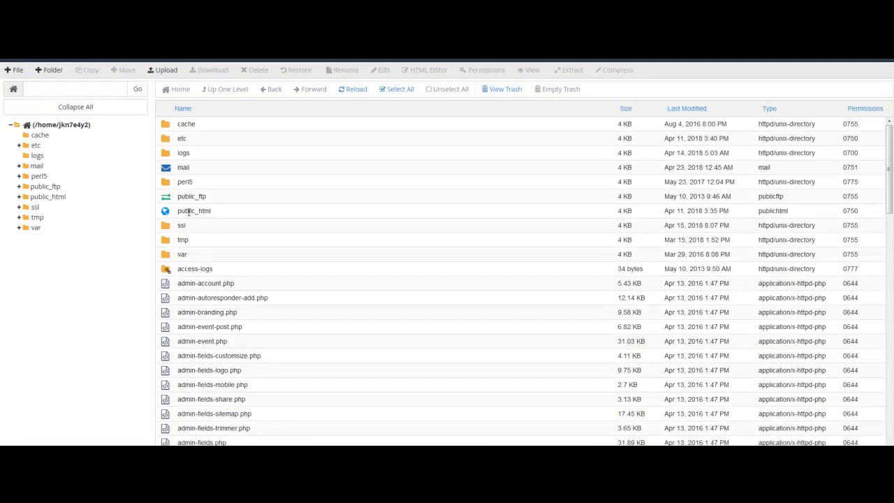
double_click(166, 211)
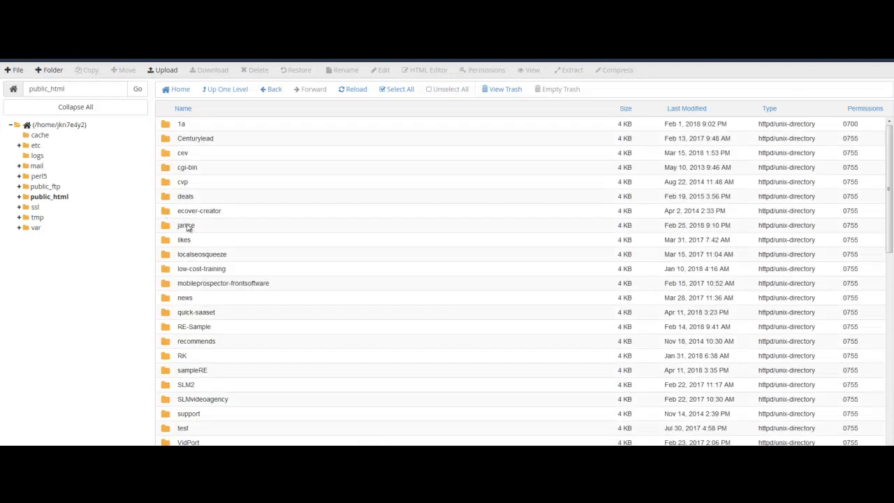
scroll(186, 209, "down", 5)
scroll(195, 255, "down", 3)
scroll(195, 253, "up", 8)
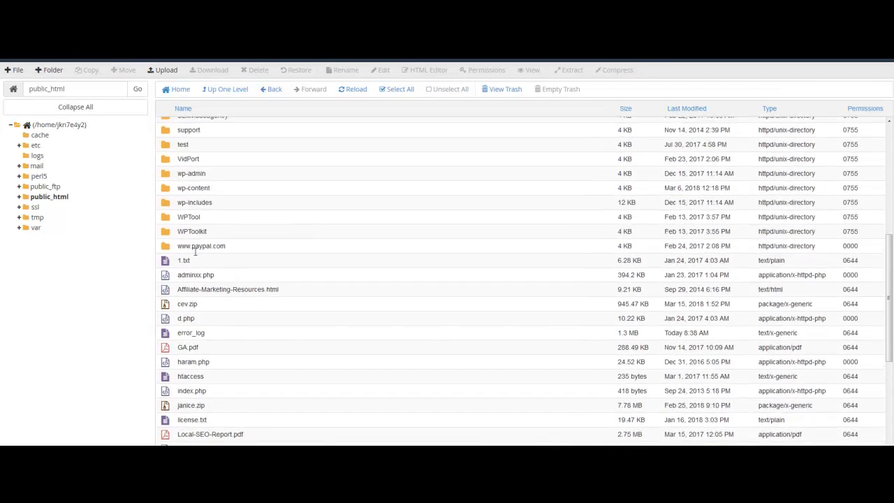
scroll(195, 253, "down", 10)
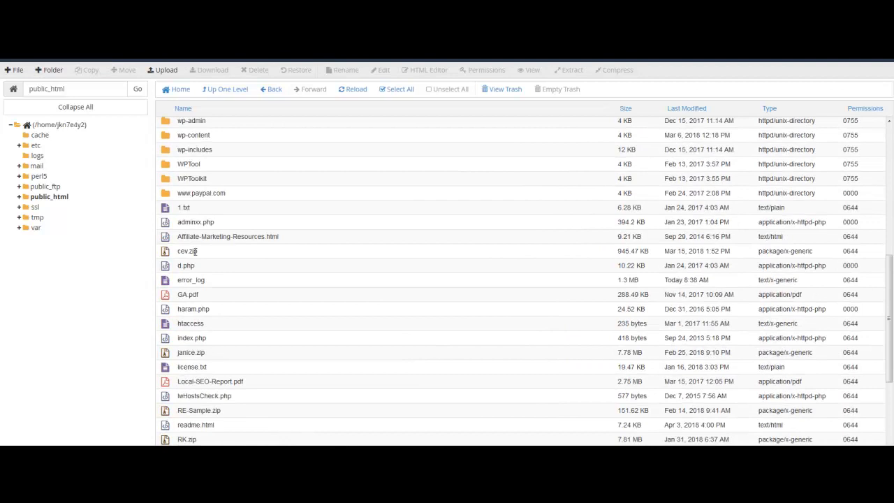
left_click(171, 76)
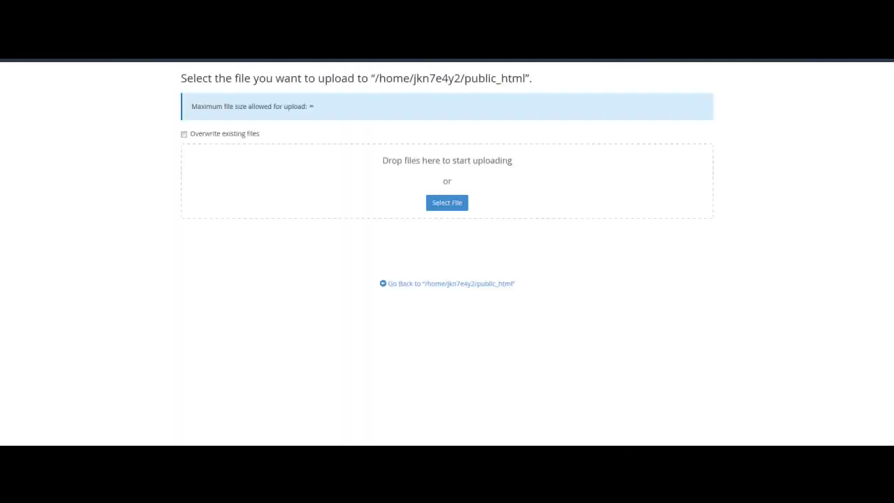
Step: Upload Century21-sample.zip (101.17 KB) to public_html and return to the file listing
left_click_drag(551, 183, 351, 175)
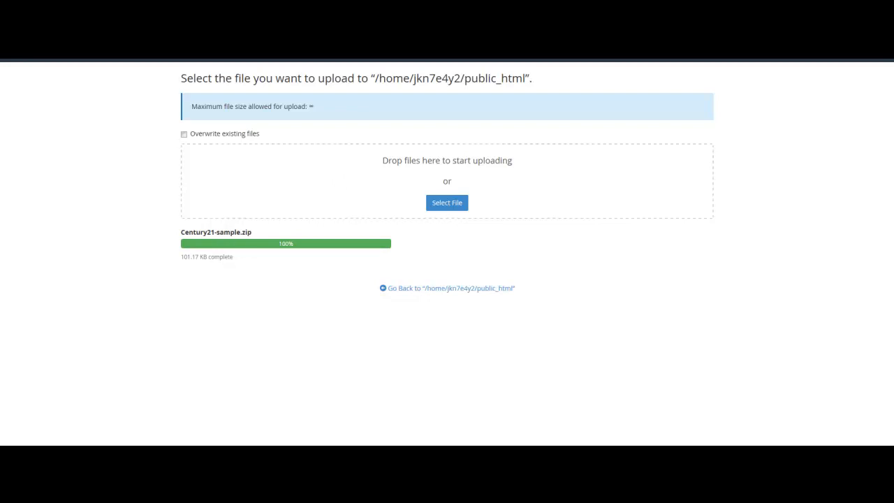
key("ctrl+shift+Tab")
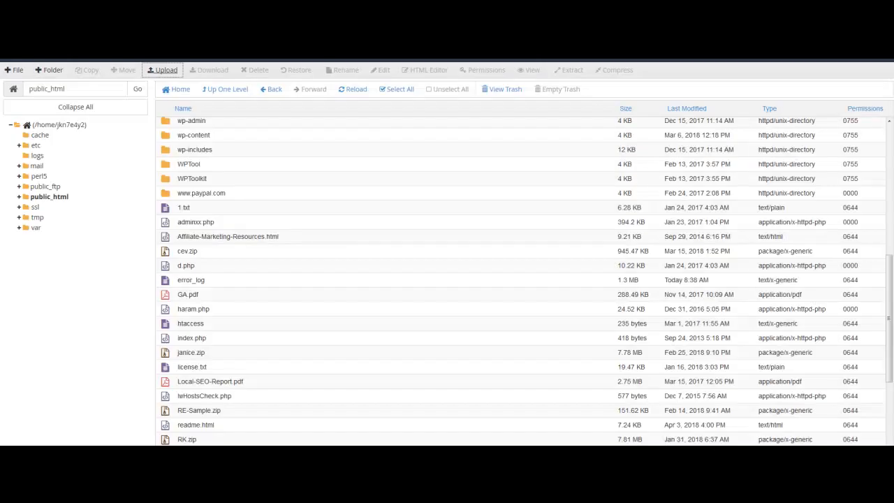
Step: Reload the listing, extract Century21-sample.zip into public_html, and select the new Century21-sample folder
left_click(354, 91)
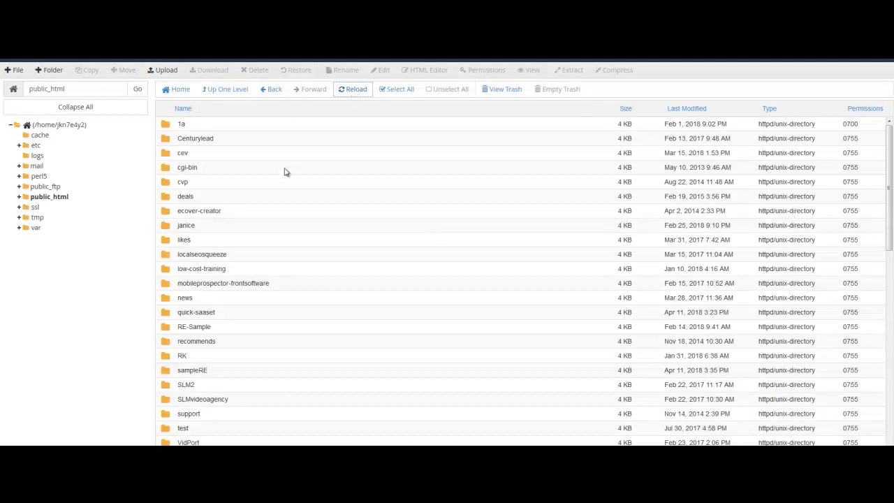
scroll(248, 253, "down", 10)
scroll(247, 252, "down", 1)
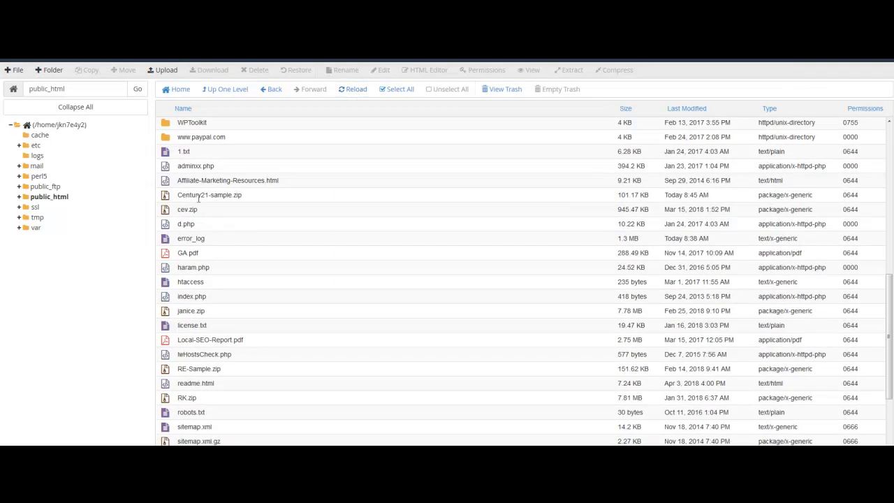
left_click(199, 197)
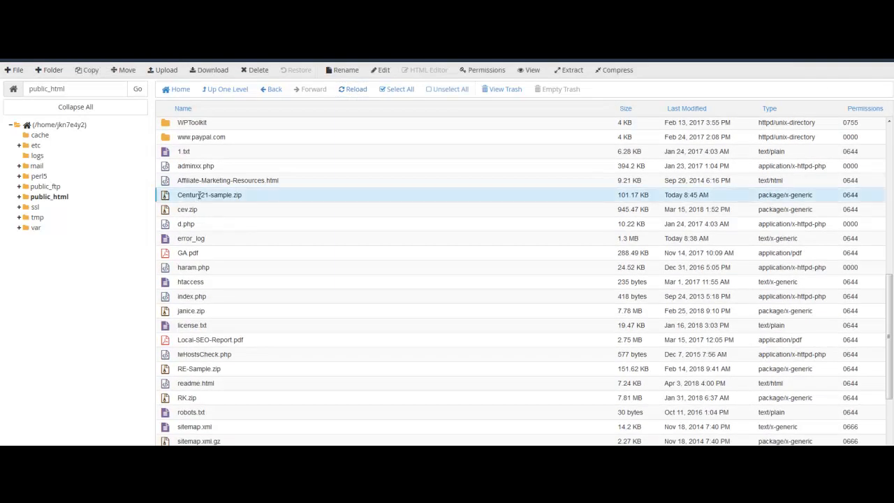
right_click(200, 197)
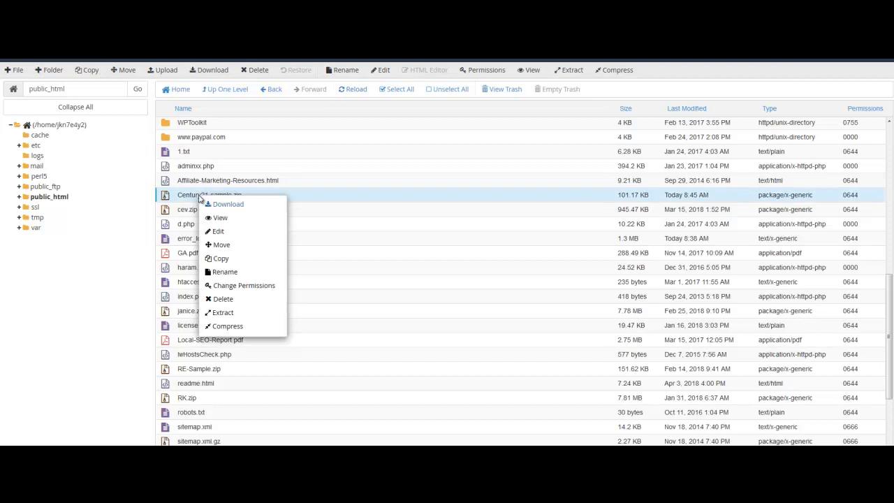
left_click(227, 313)
left_click(510, 307)
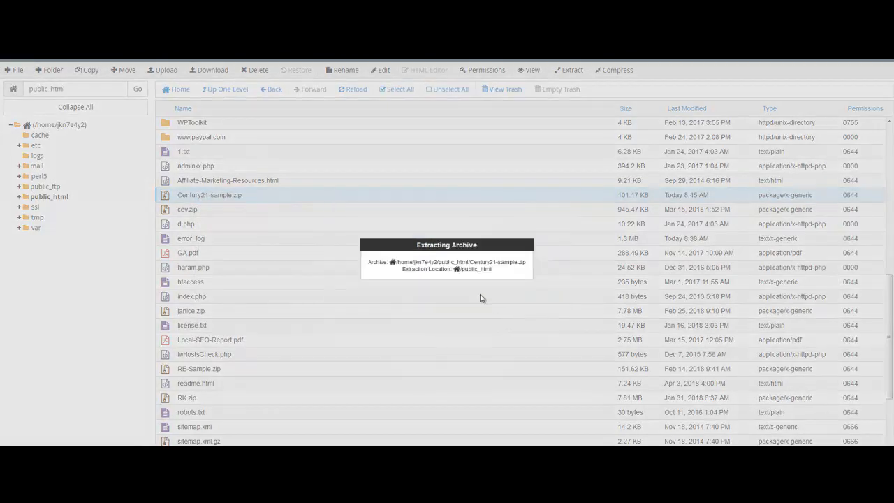
left_click(597, 354)
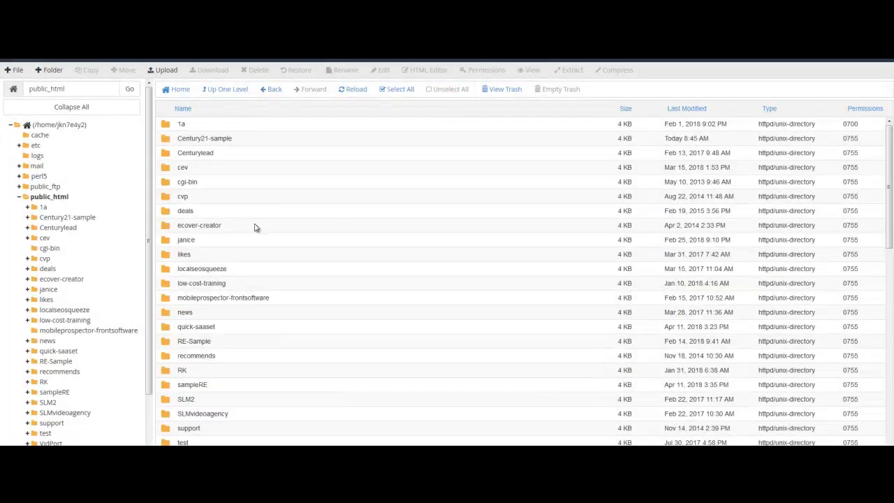
left_click(227, 139)
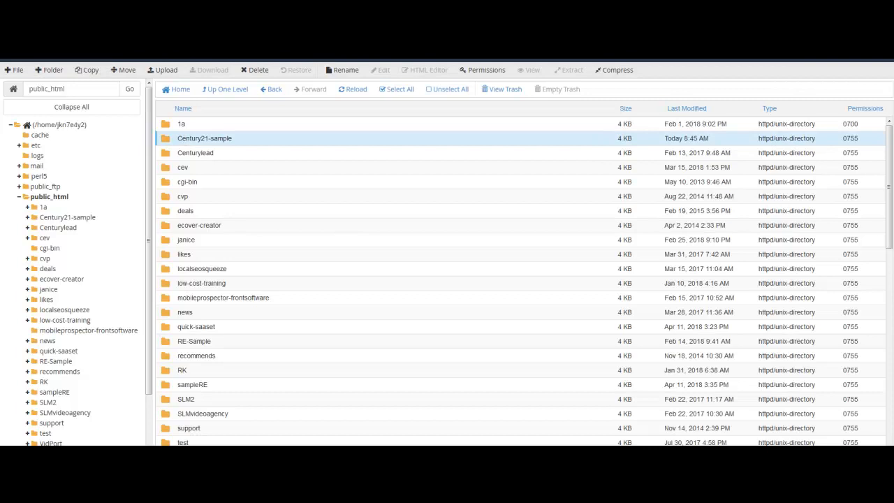
Step: In a new Firefox tab, enter the site's address ending in /Century21-sample
key("ctrl+t")
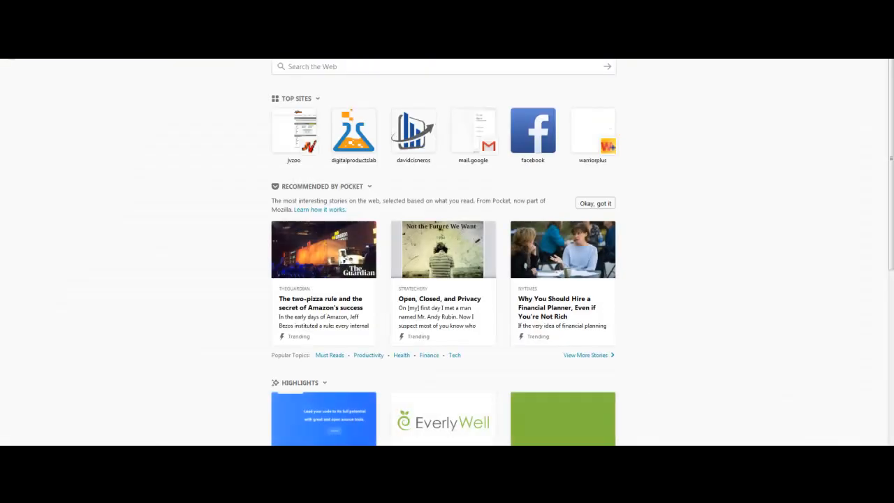
type("david")
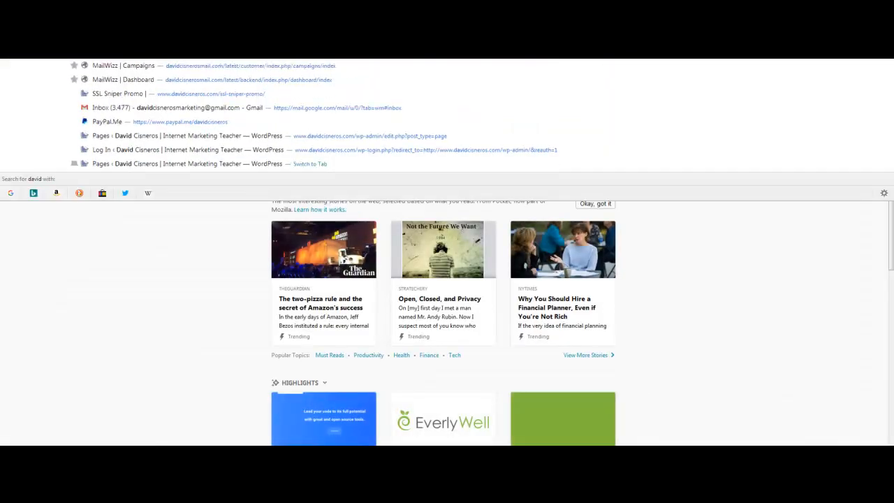
key("Return")
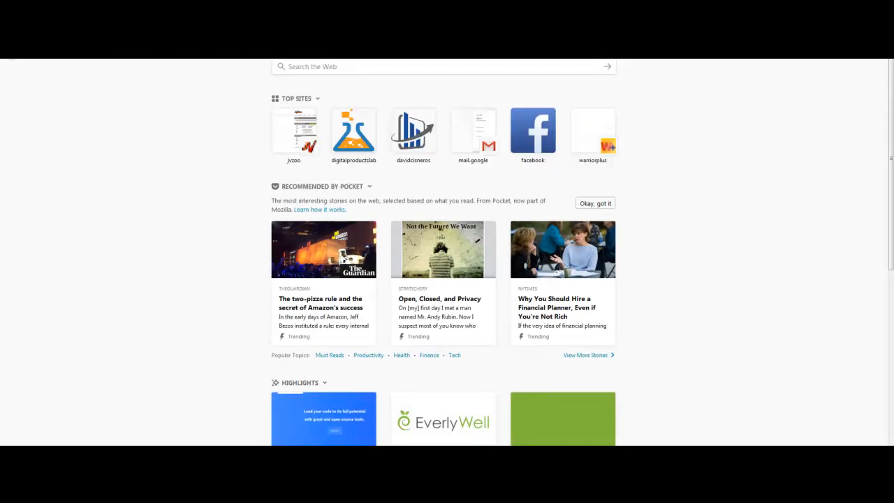
type("click")
key("ctrl+v")
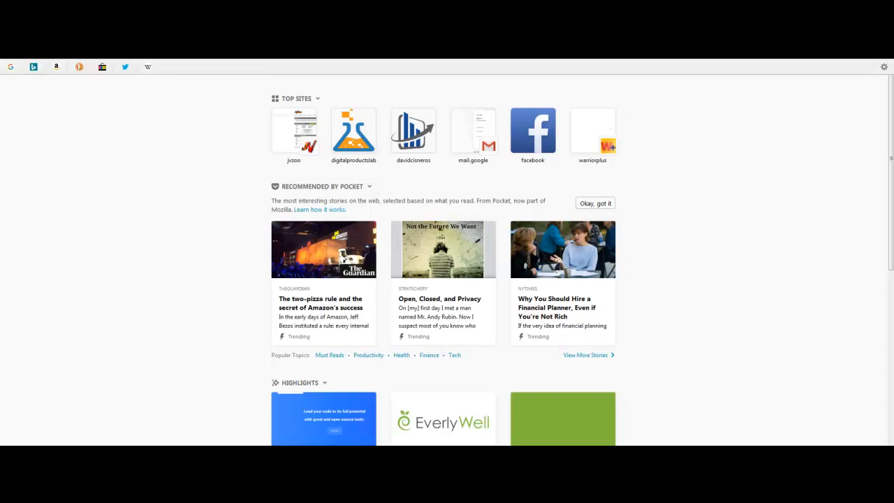
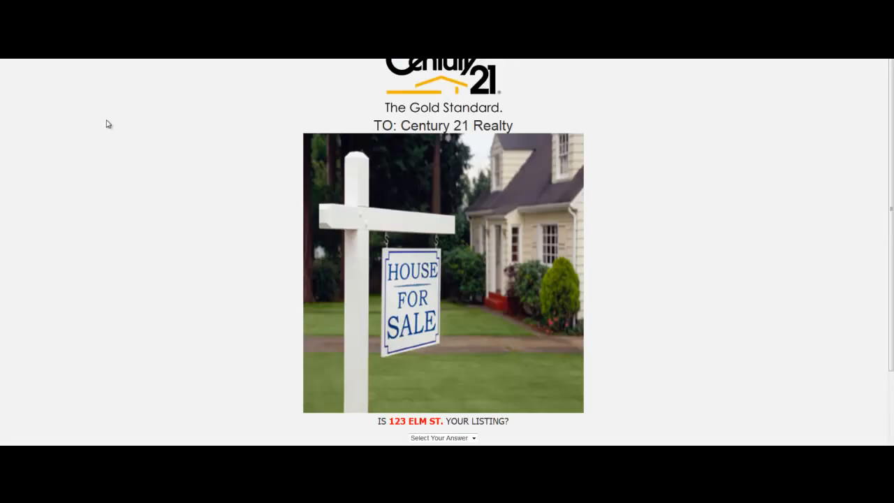
Step: Confirm YES that 123 ELM ST. is the listing and continue to the questions
scroll(629, 138, "down", 2)
scroll(628, 138, "down", 2)
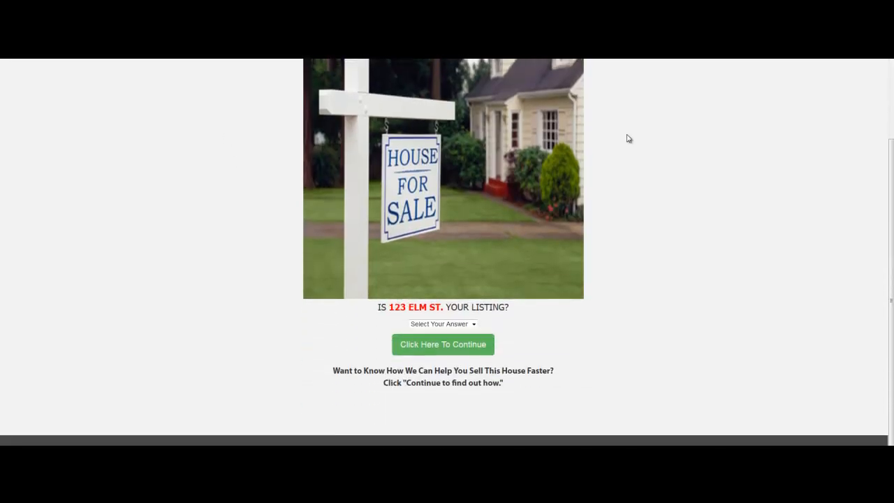
left_click(449, 322)
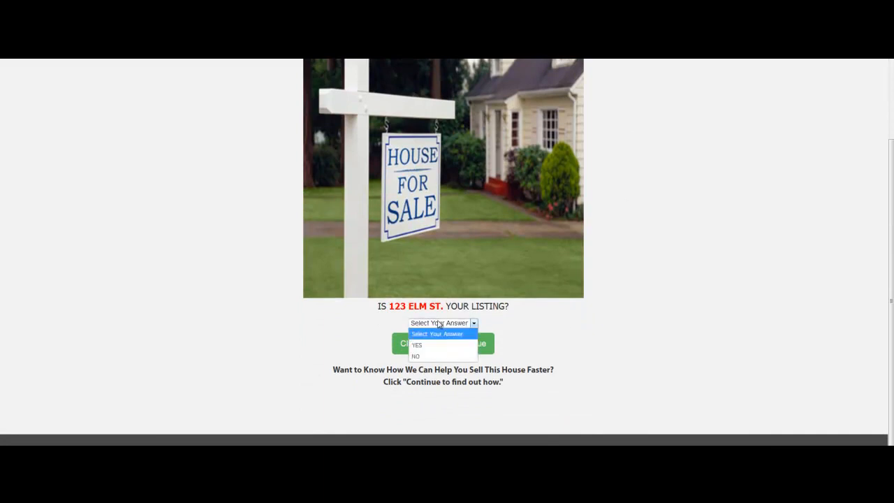
left_click(436, 342)
left_click(435, 348)
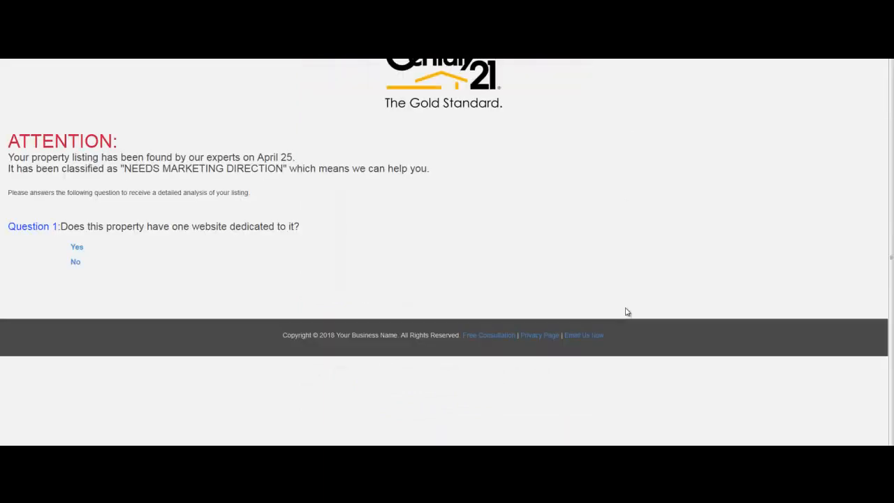
Step: Answer Yes to Question 1 and No to the mobile info question, then review the findings
left_click(76, 248)
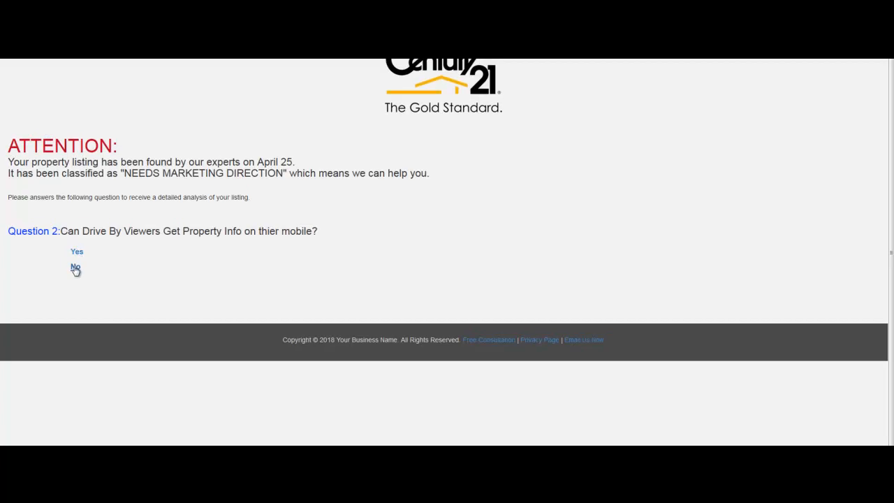
left_click(75, 268)
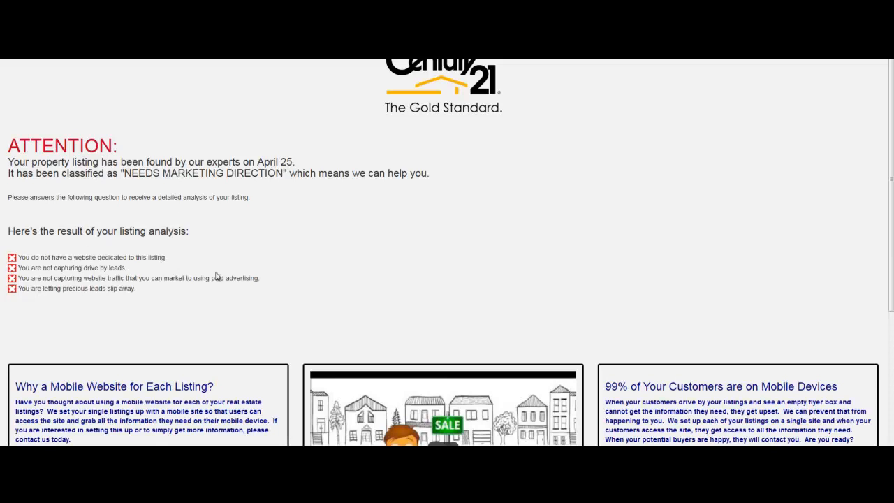
scroll(683, 182, "down", 5)
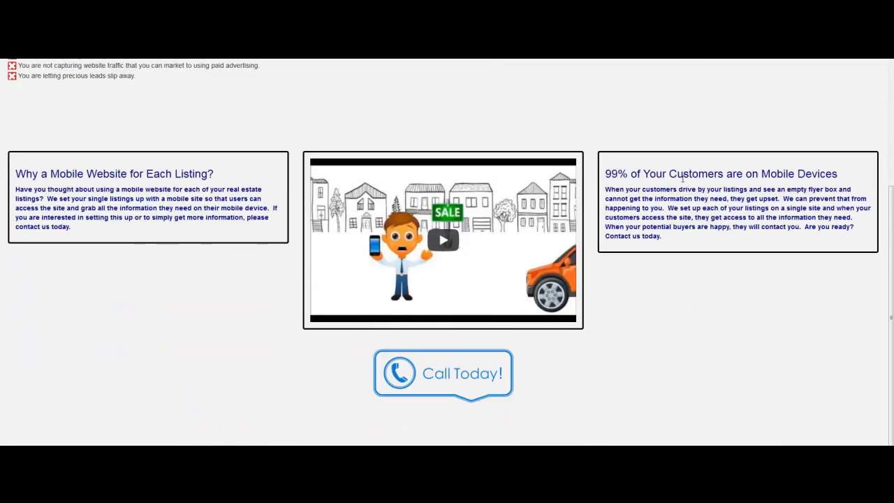
scroll(684, 182, "up", 5)
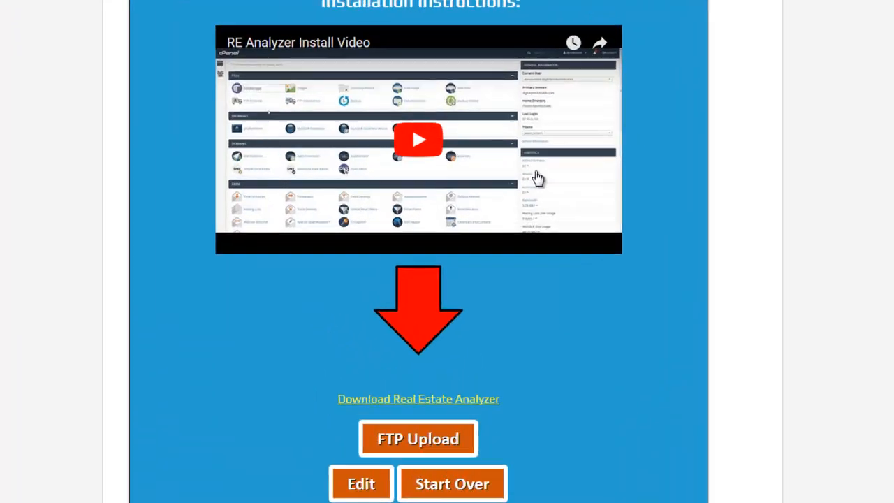
Step: Open the FTP upload form and paste 72.52.161.247 as the host
scroll(668, 135, "down", 5)
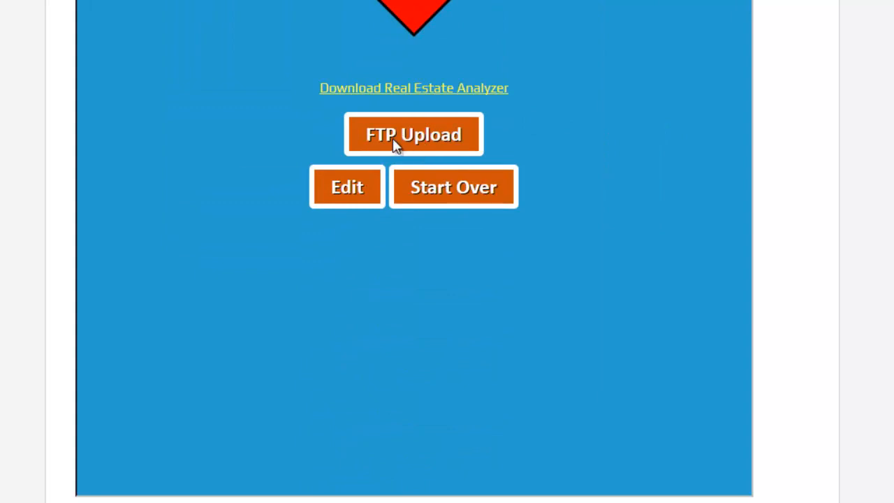
left_click(393, 139)
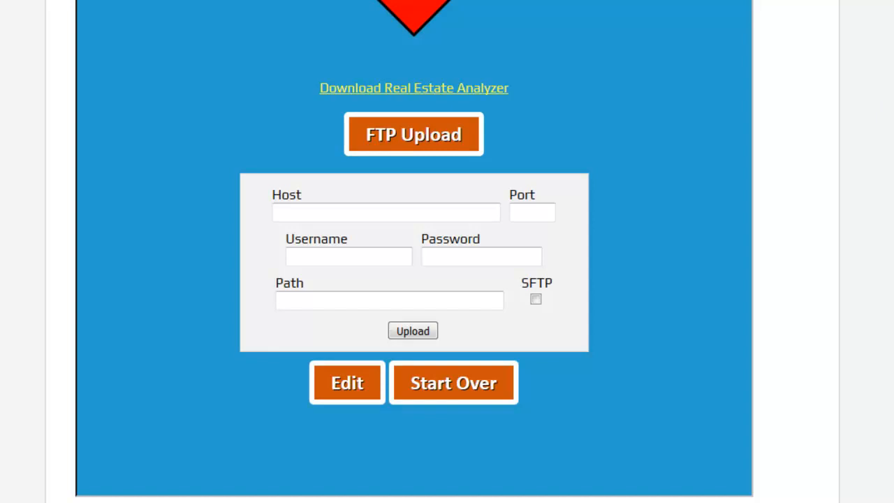
left_click(319, 210)
type("72.52.161.247")
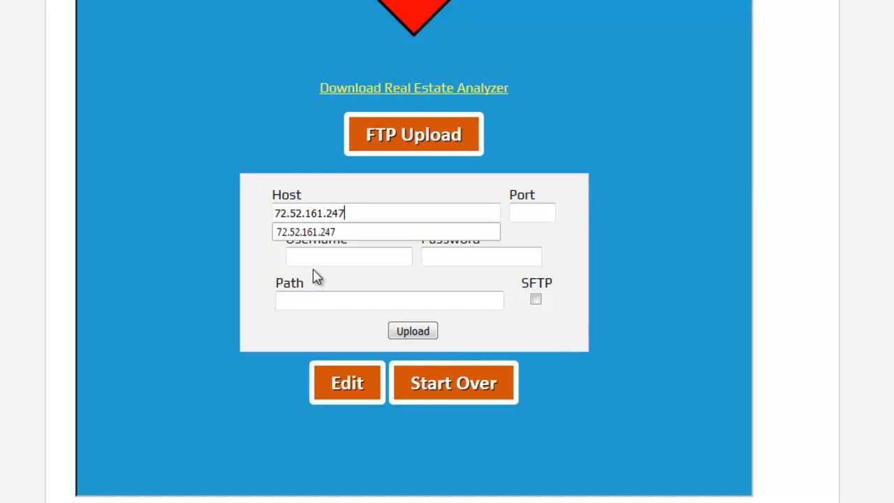
left_click(291, 236)
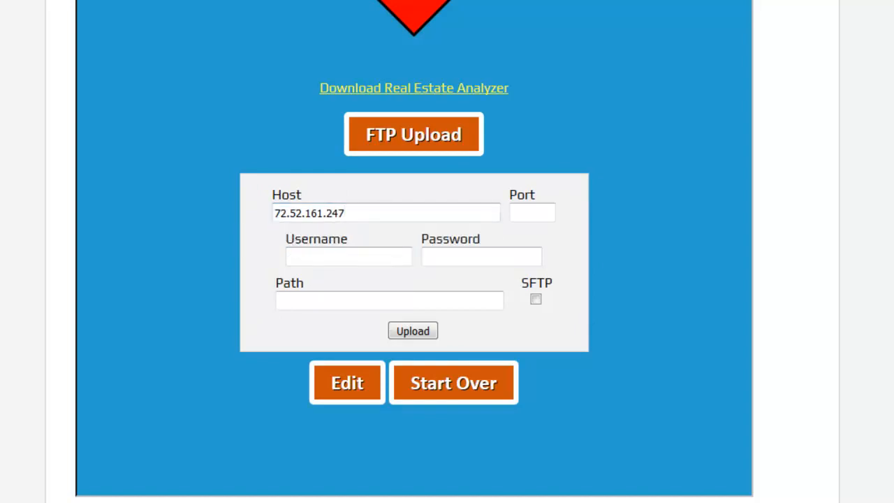
Step: Enter port 21 and paste the FTP username, dismissing the insecure-login warning
left_click(529, 213)
type("21")
left_click(347, 250)
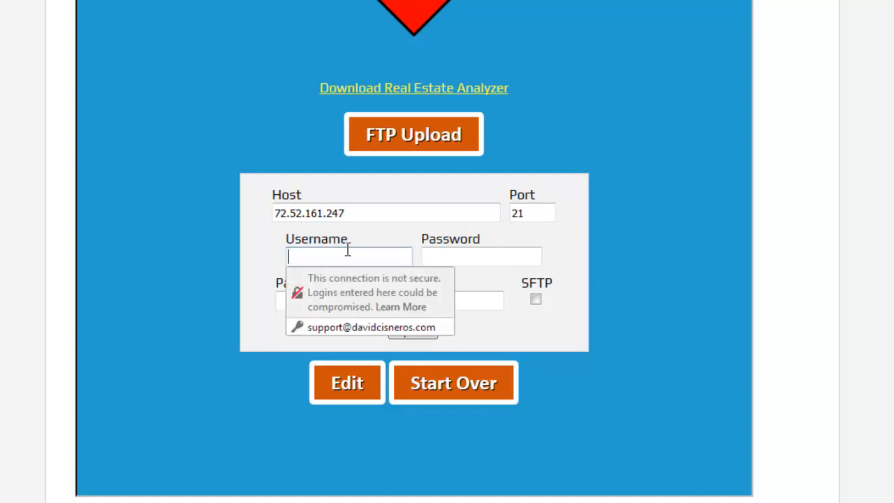
type("jkn7e4y2")
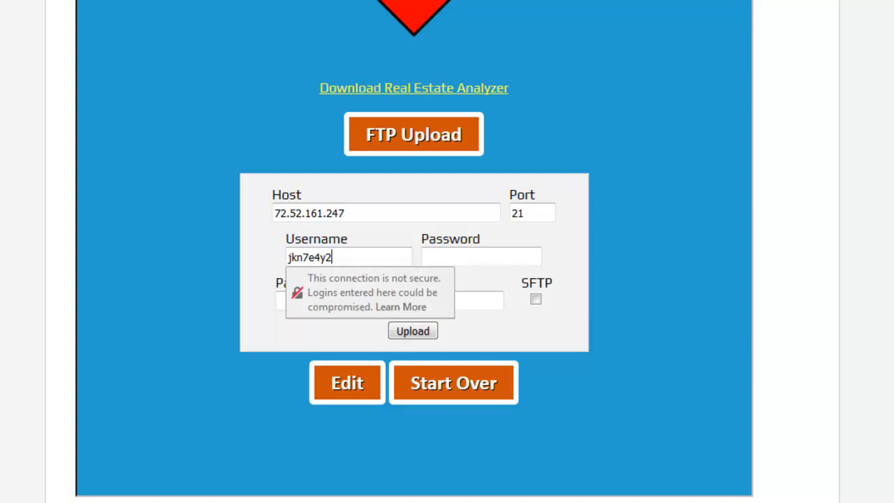
key("Tab")
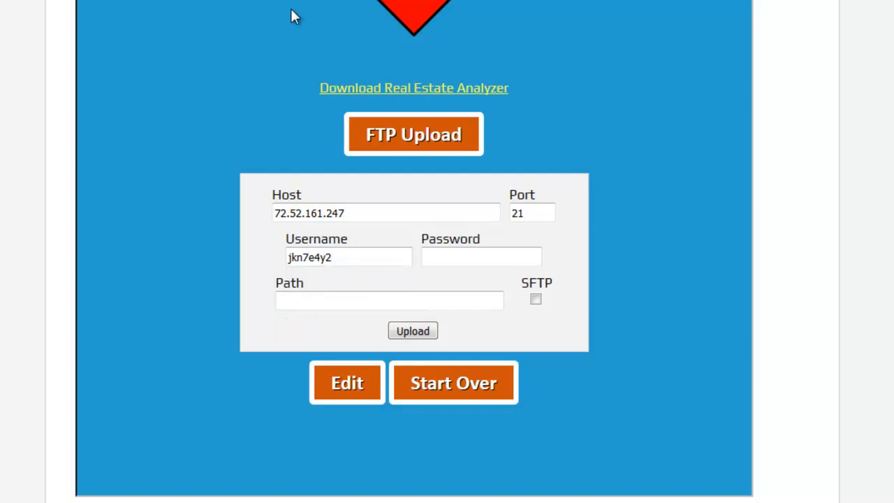
left_click(474, 258)
Step: Paste the FTP password, set path public_html/centurysample, upload, and highlight 'Upload Successful.'
key("ctrl+v")
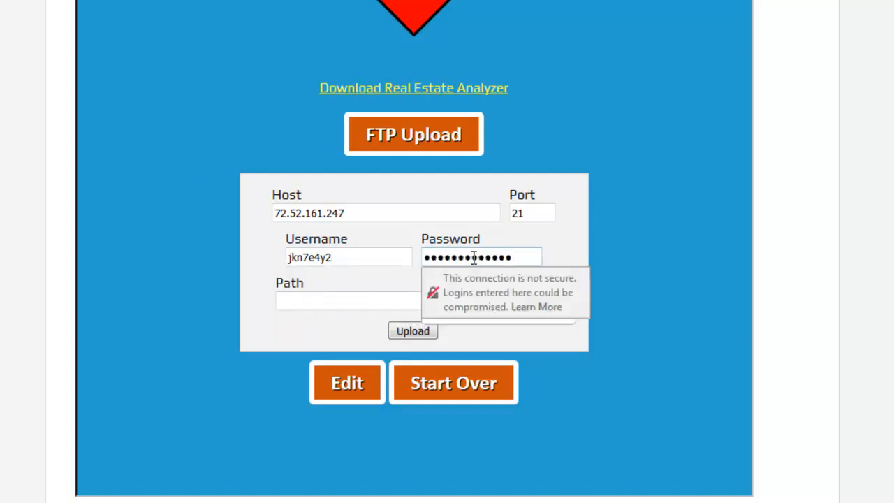
left_click(256, 272)
left_click(288, 305)
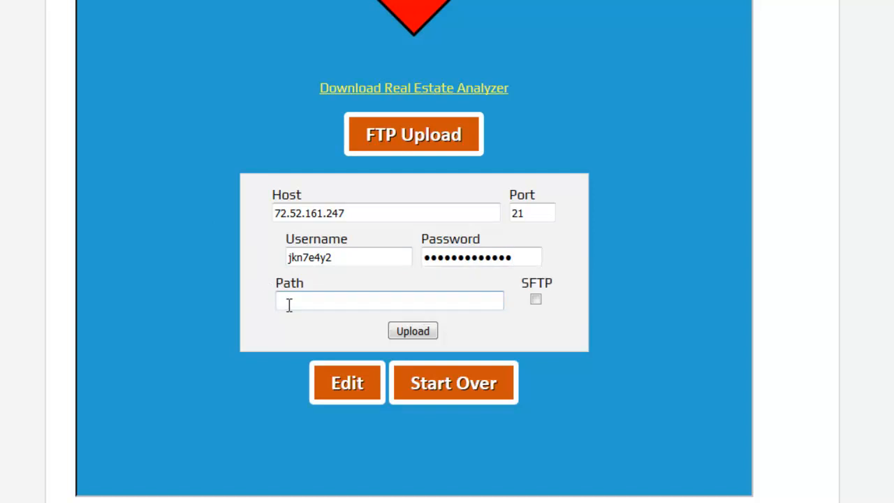
type("p")
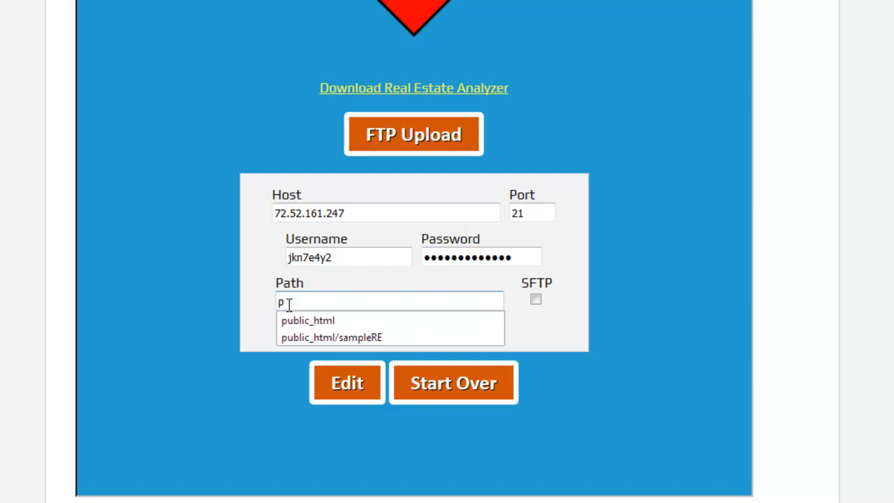
left_click(304, 323)
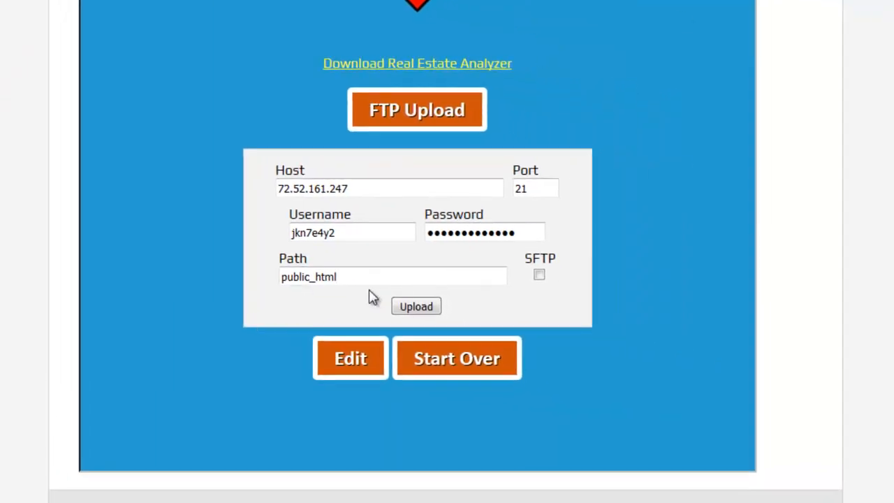
left_click(292, 275)
type("/")
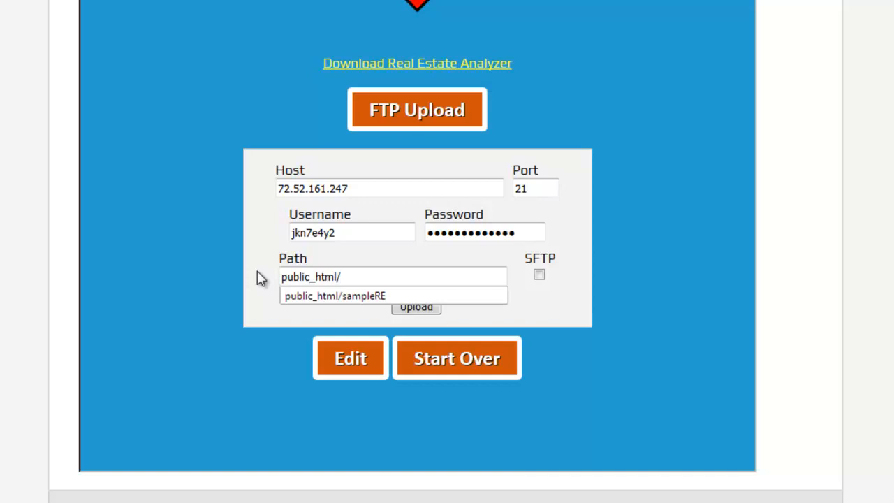
type("c")
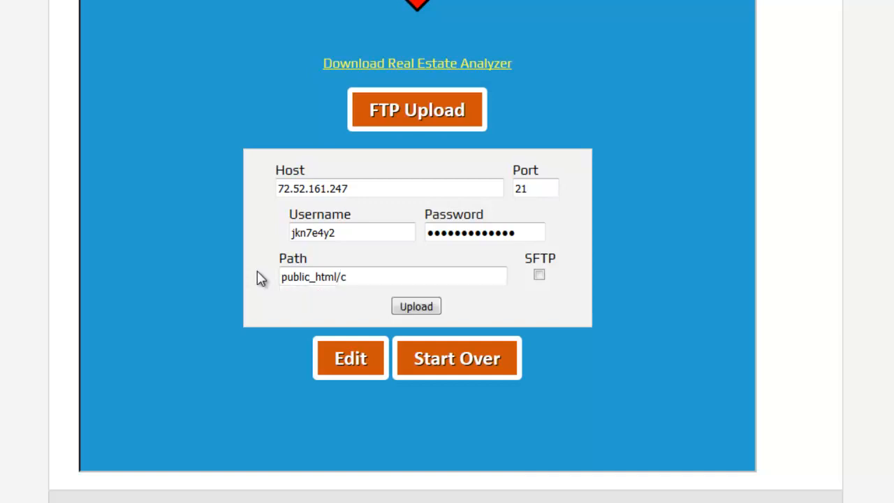
type("enturysample")
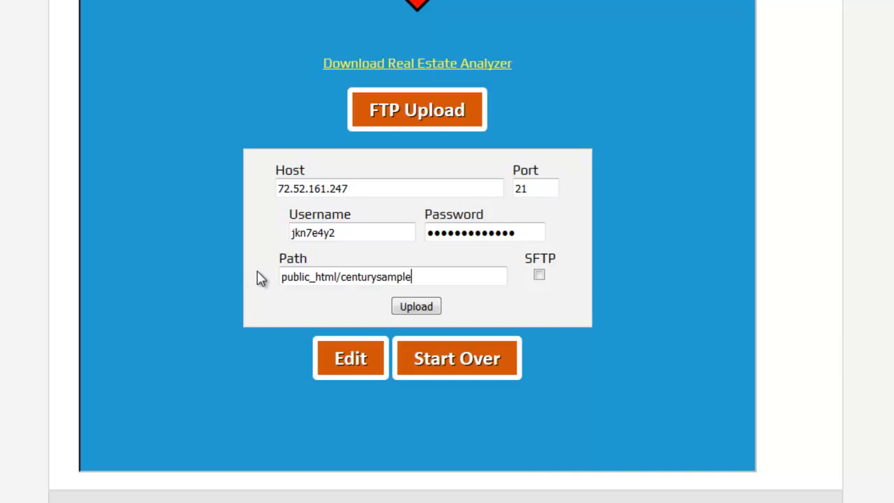
left_click(416, 307)
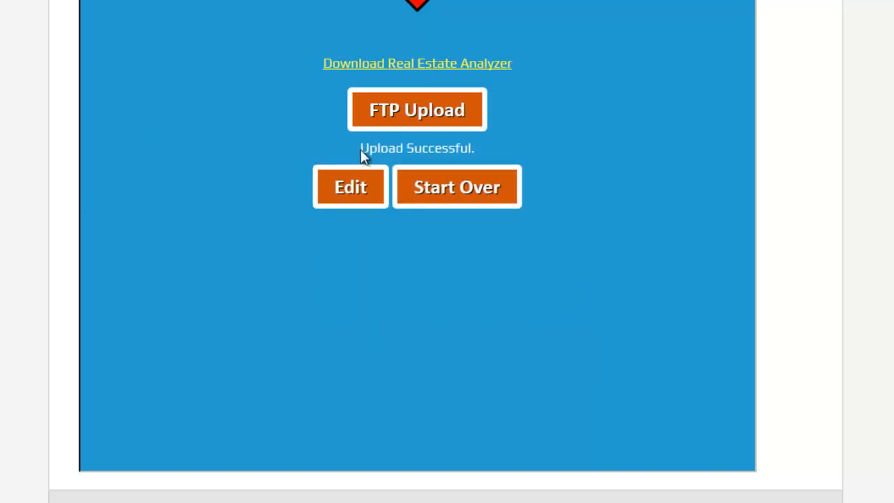
left_click_drag(361, 157, 489, 158)
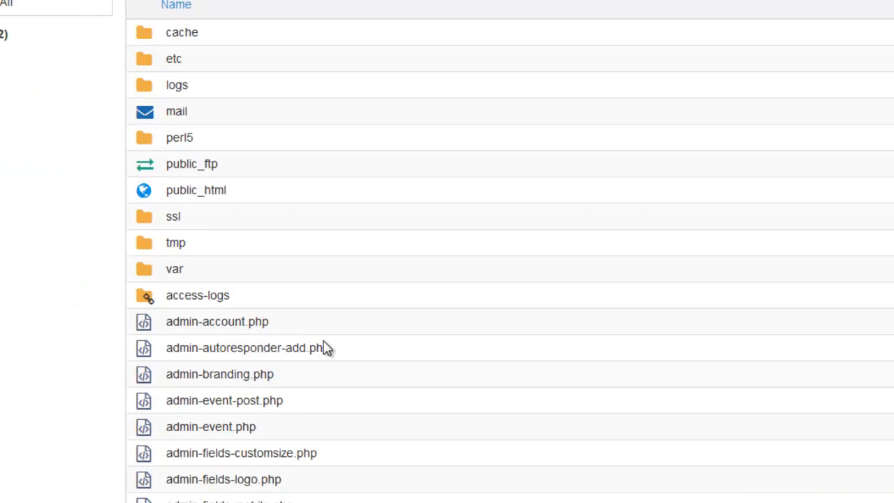
Step: Open public_html in File Manager and check the centurysample folder, leaving its name unchanged
scroll(315, 319, "down", 3)
scroll(270, 248, "up", 3)
left_click(175, 192)
double_click(149, 193)
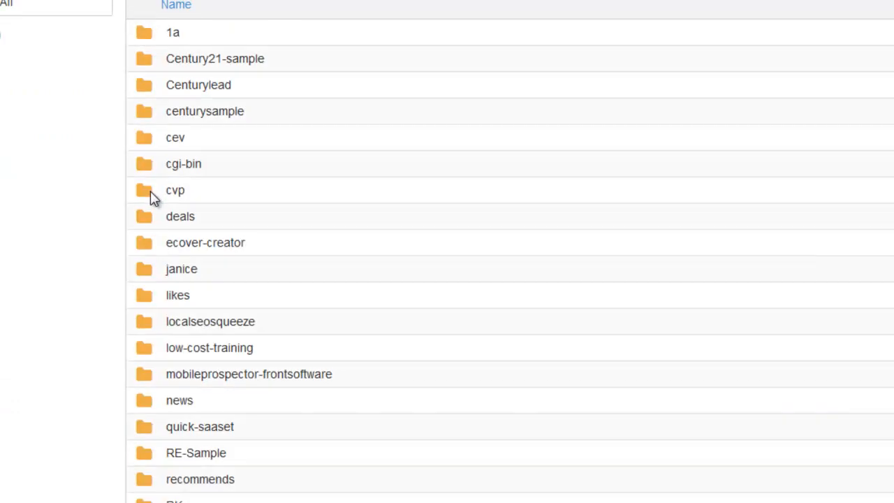
left_click(178, 112)
left_click(243, 116)
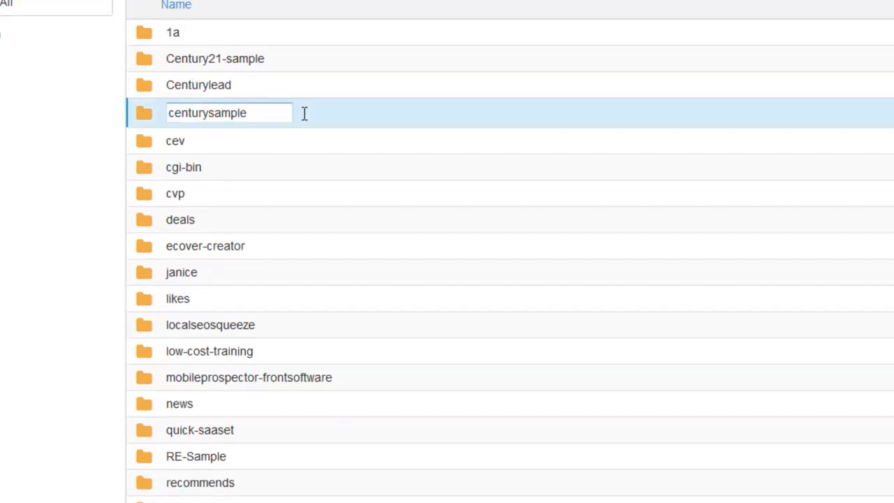
left_click(353, 119)
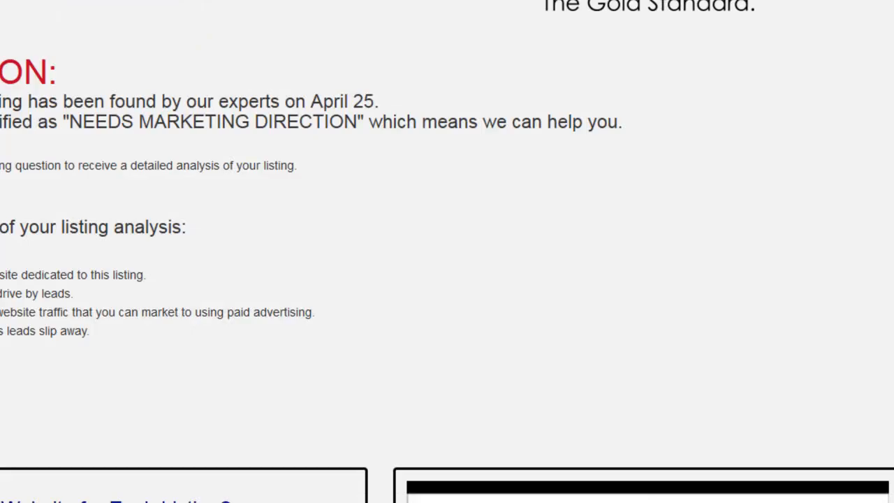
Step: Load the site's /centurysample address in Firefox and scroll the live Century 21 listing
type("davidcisneros.com/centurysample")
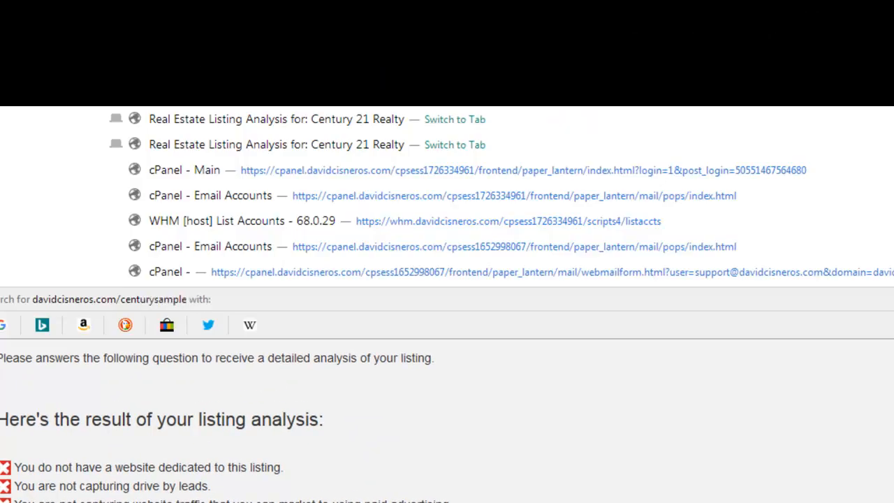
key("Return")
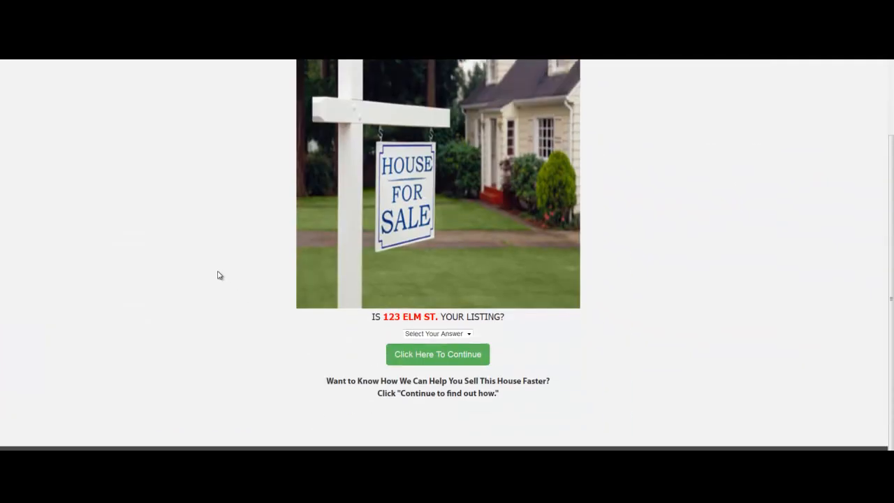
scroll(218, 275, "down", 1)
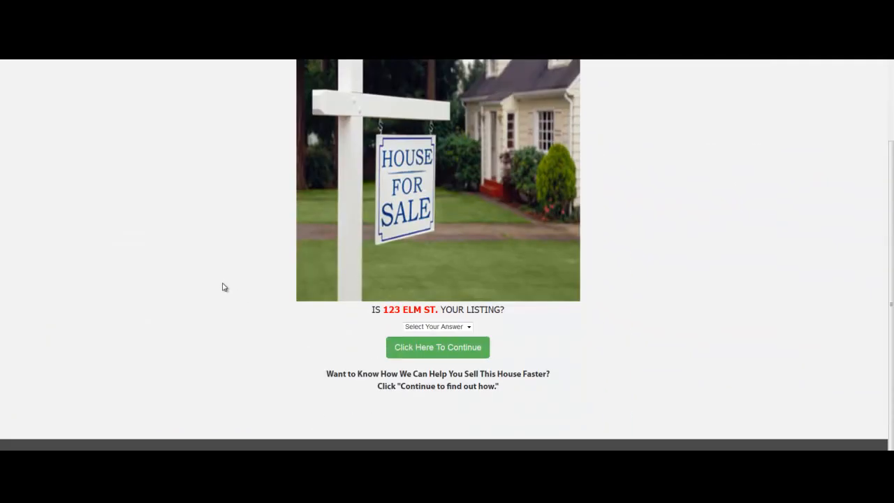
scroll(225, 287, "up", 2)
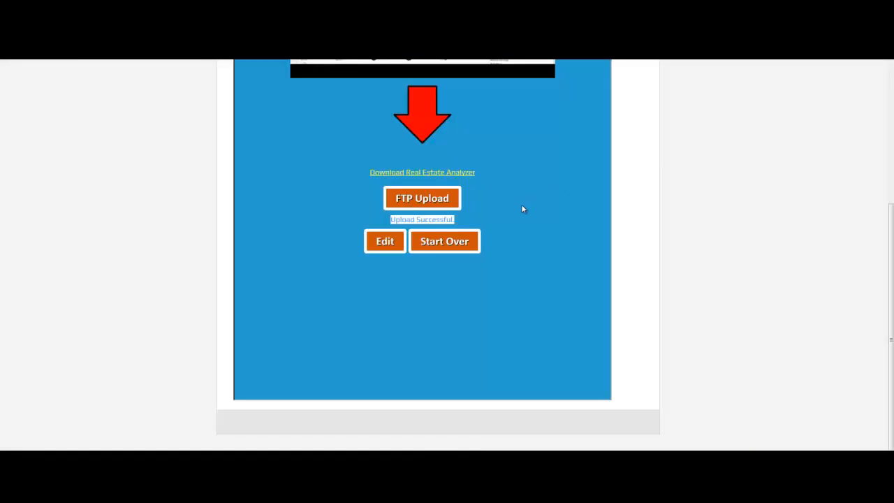
Step: Reopen the FTP form and fill host 72.52.161.247 and port 21 from saved entries
left_click(429, 203)
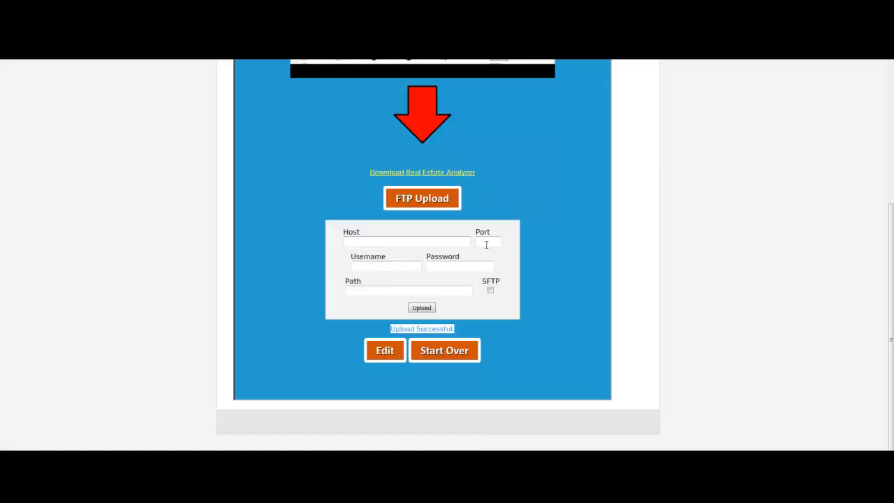
left_click(379, 289)
left_click(368, 241)
left_click(367, 253)
left_click(486, 243)
left_click(487, 253)
Step: Fill in the saved FTP username, dismissing the insecure-login warnings
left_click(380, 266)
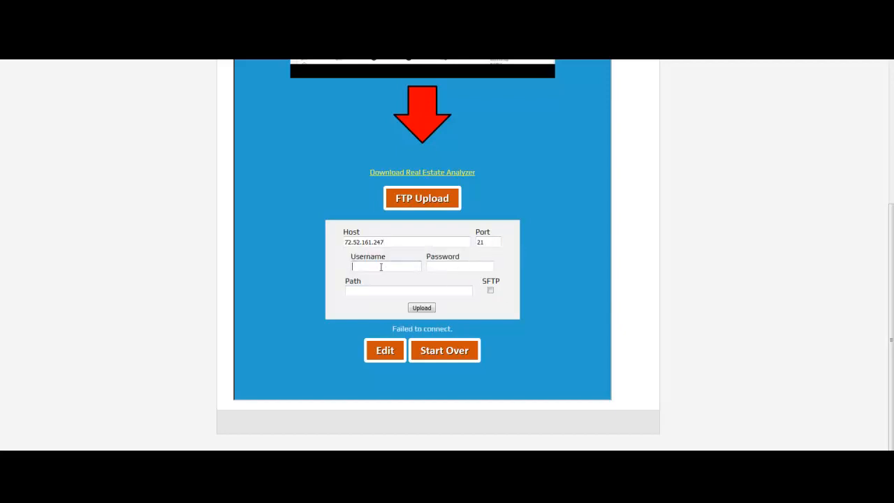
key("Escape")
left_click(375, 266)
key("ctrl+v")
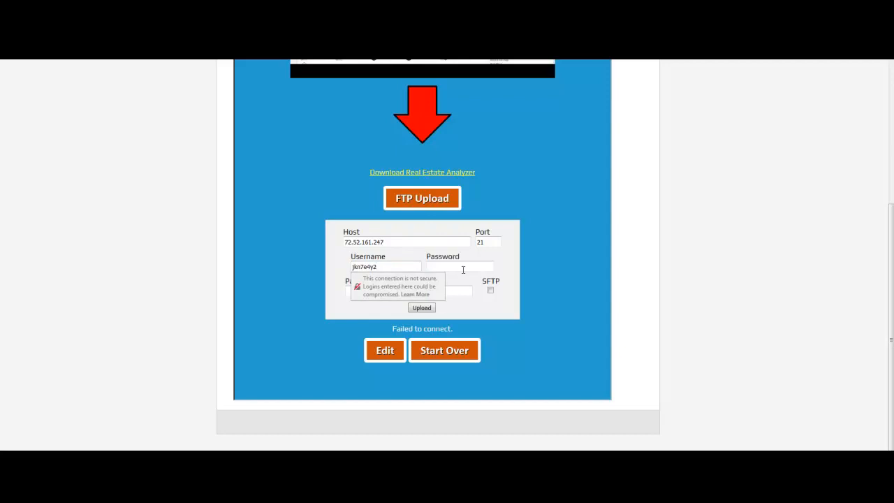
key("Tab")
key("Escape")
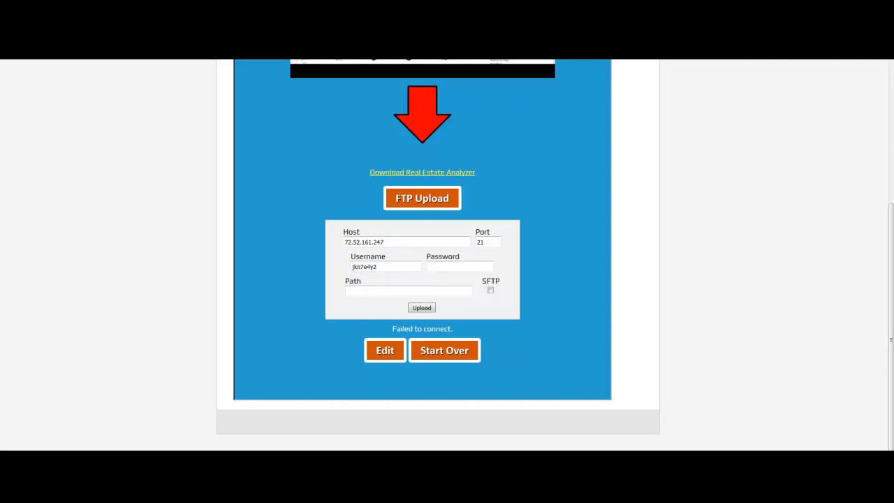
left_click(459, 266)
Step: Paste the password, upload to public_html/clients/centurysample, and decline saving the password
key("ctrl+v")
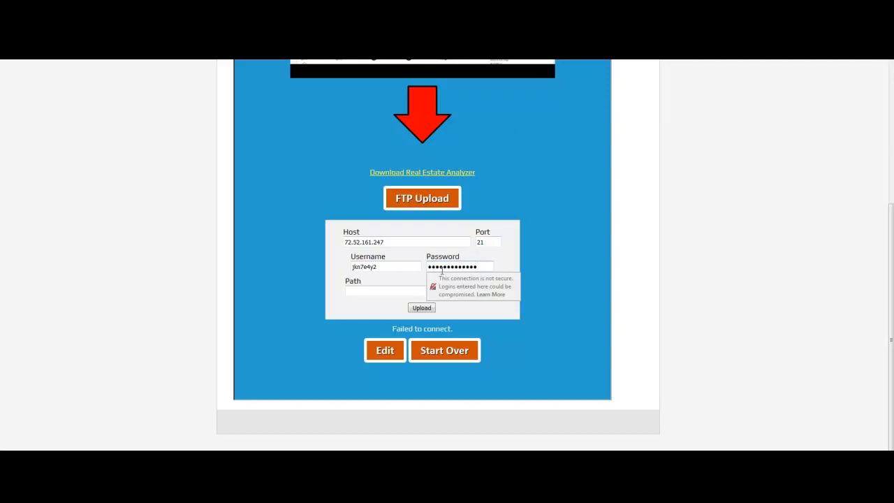
left_click(371, 290)
left_click(370, 302)
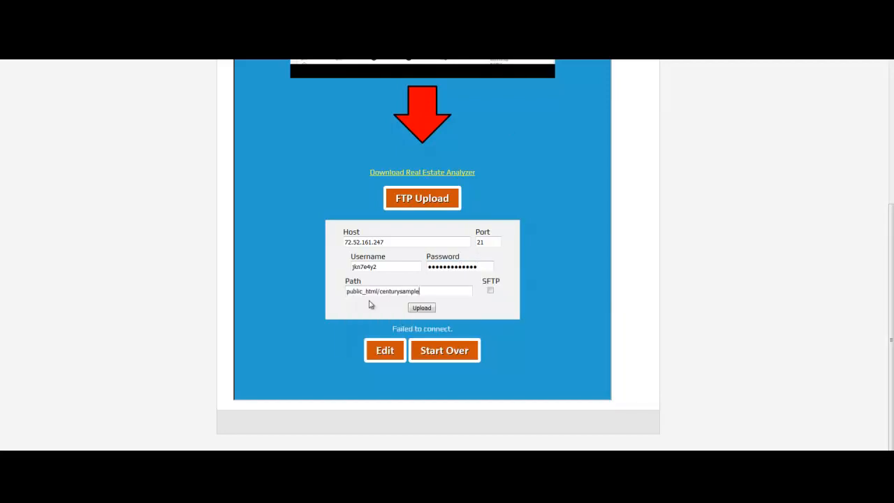
left_click_drag(379, 291, 436, 290)
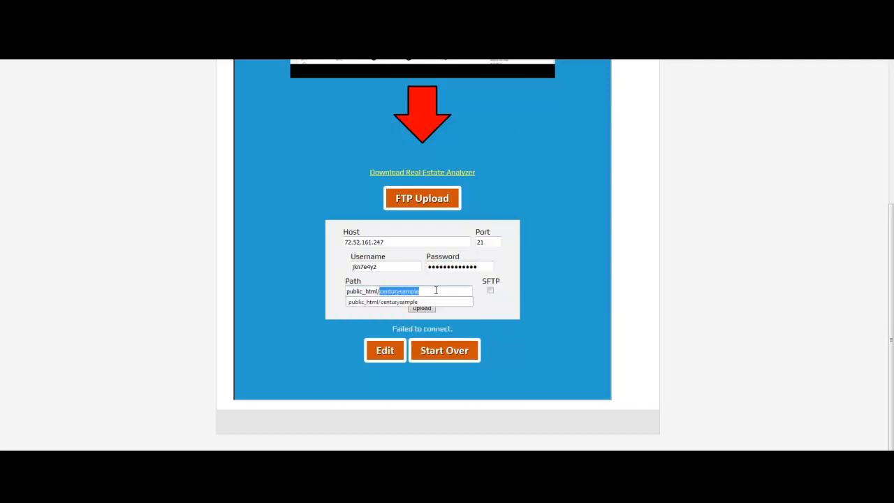
type("cli")
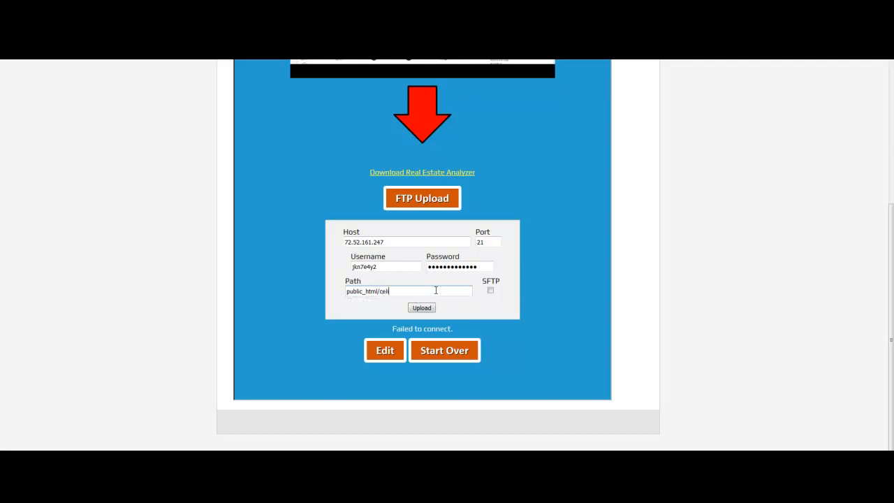
type("ents")
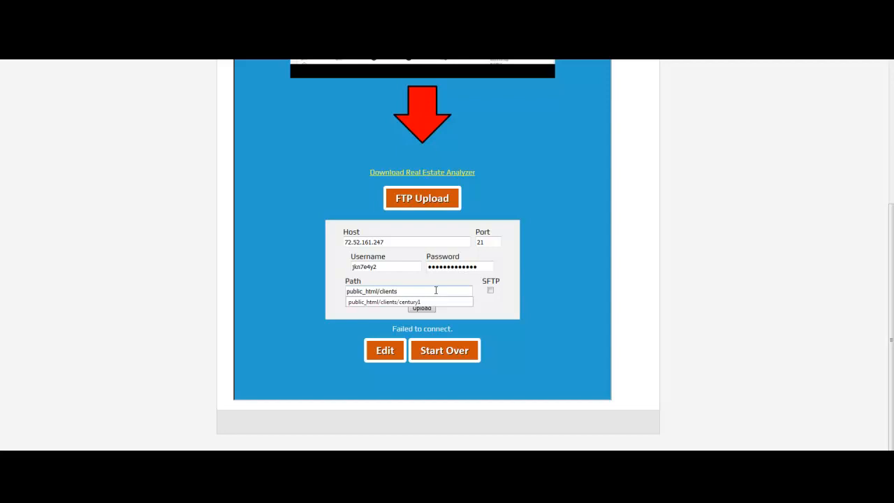
type("/centurysample")
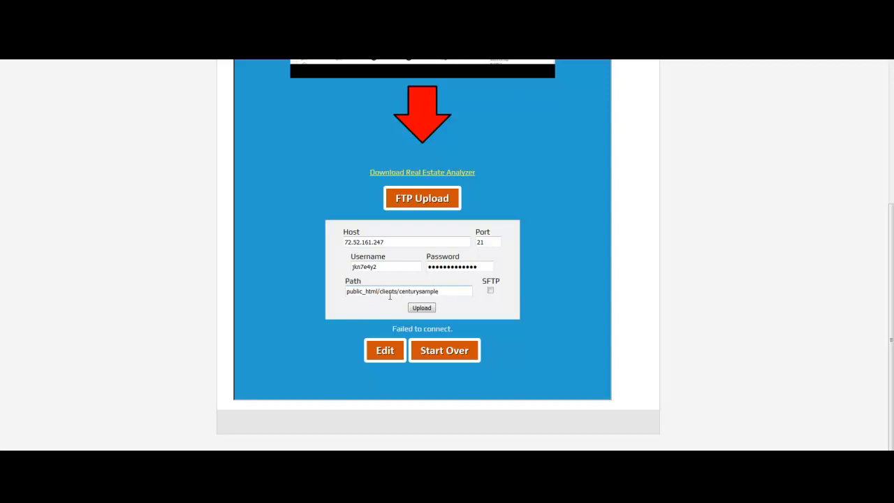
left_click(421, 307)
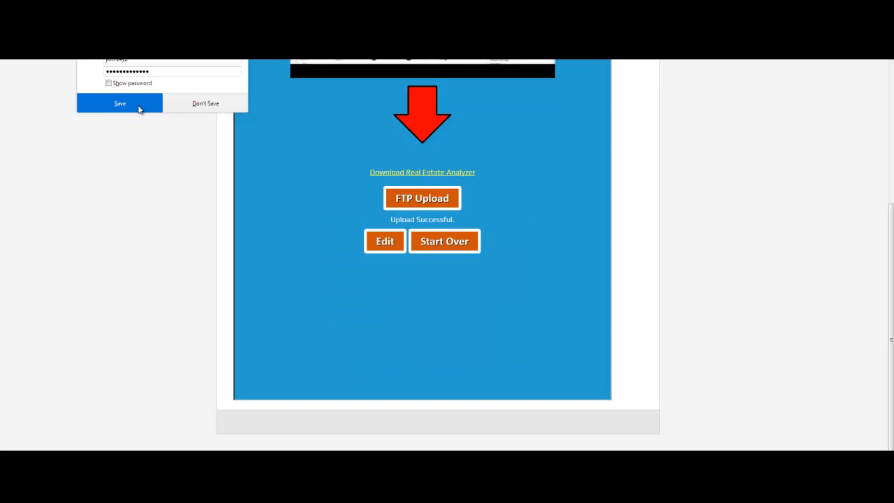
left_click(206, 109)
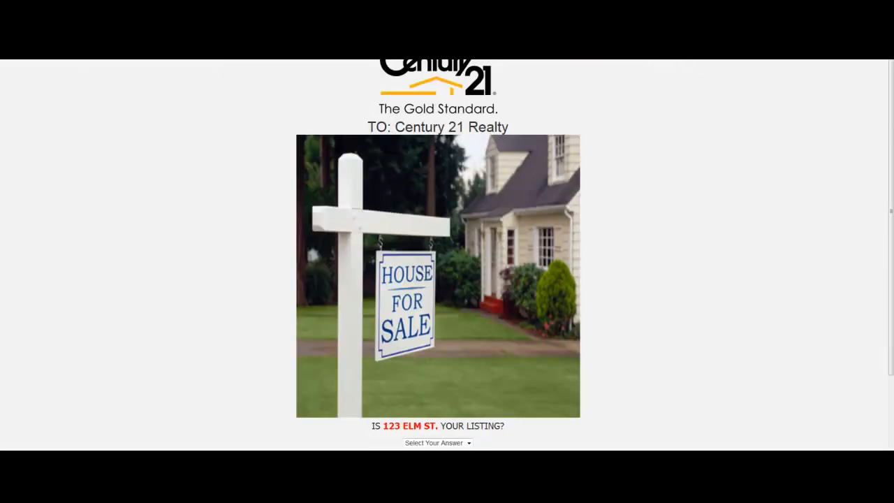
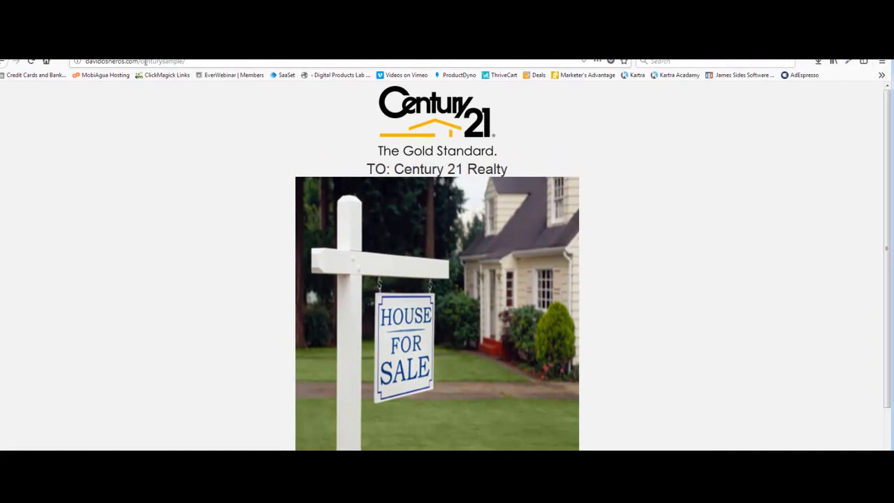
Step: Load the Century 21 listing at davidcisneros.com/clients/centurysample, then go to the File Manager tab
left_click_drag(141, 62, 214, 65)
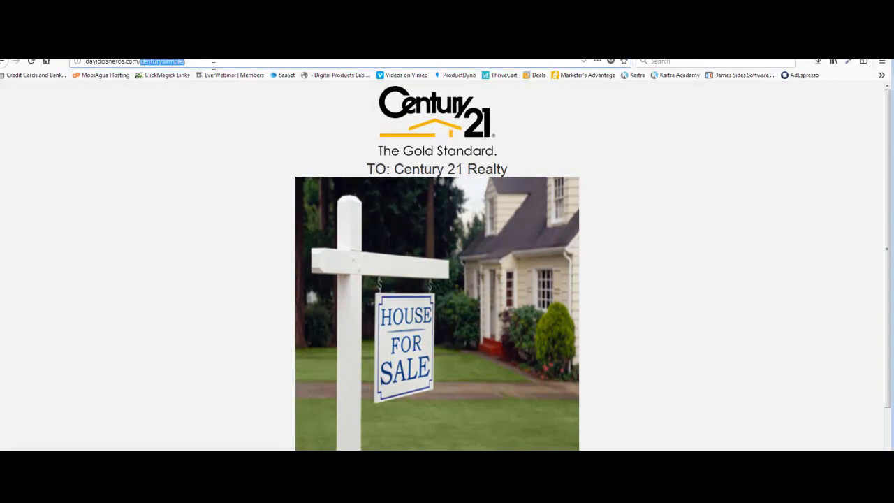
type("clients")
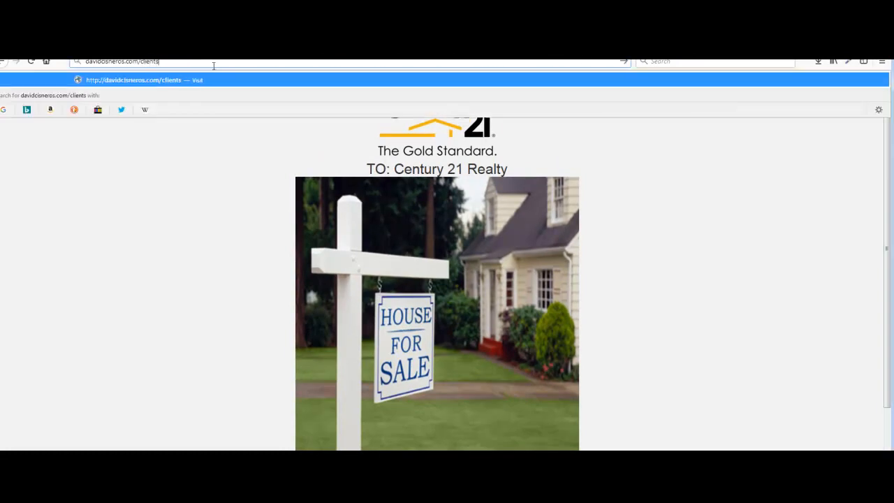
type("/centurysample")
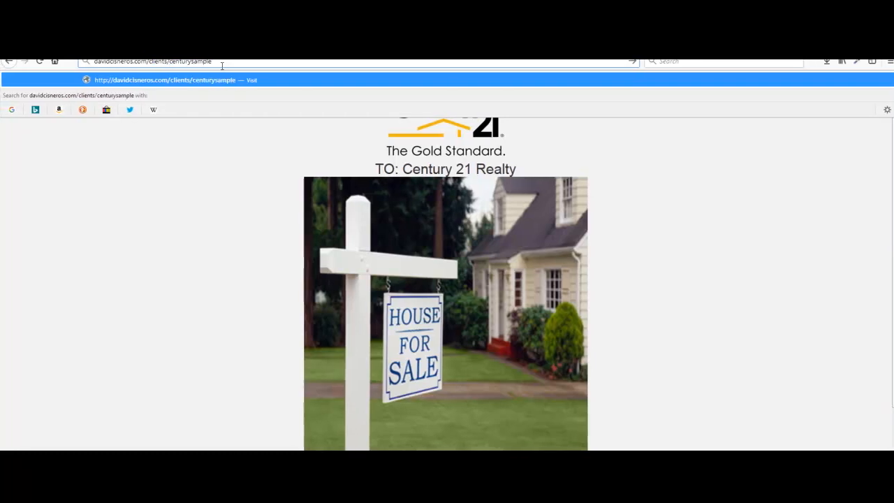
key("Return")
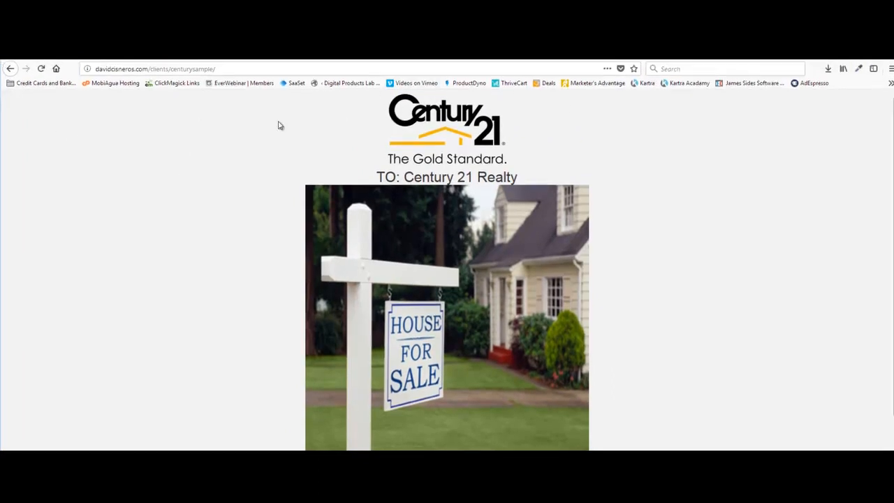
key("ctrl+Tab")
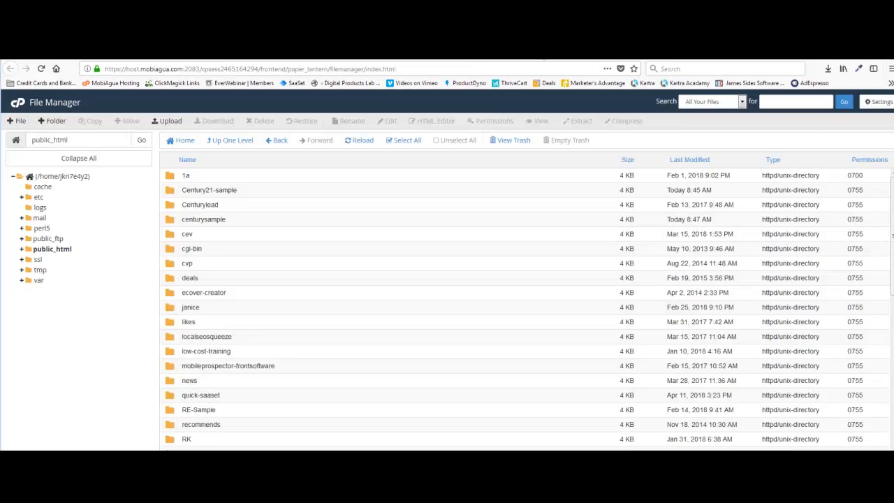
Step: Reload the File Manager and open the new public_html/clients folder
left_click(357, 142)
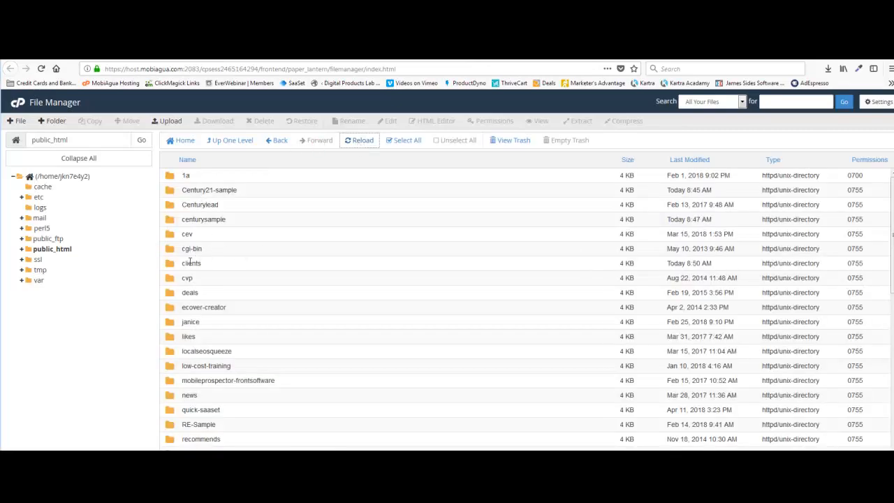
left_click(173, 264)
double_click(173, 264)
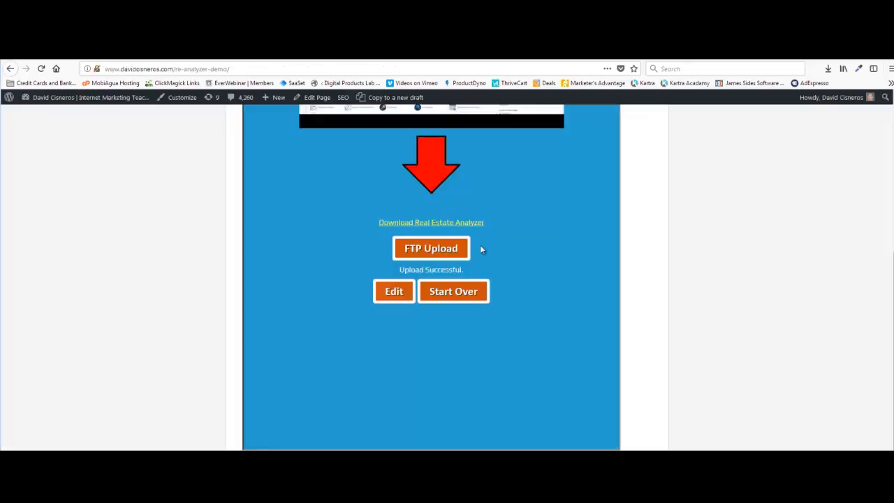
Step: Open the FTP upload form and fill the saved host with port 21
left_click(424, 254)
left_click(403, 293)
left_click(391, 302)
left_click(497, 292)
type("21")
Step: Paste the FTP username and password, dismissing the insecure-login warning
left_click(394, 314)
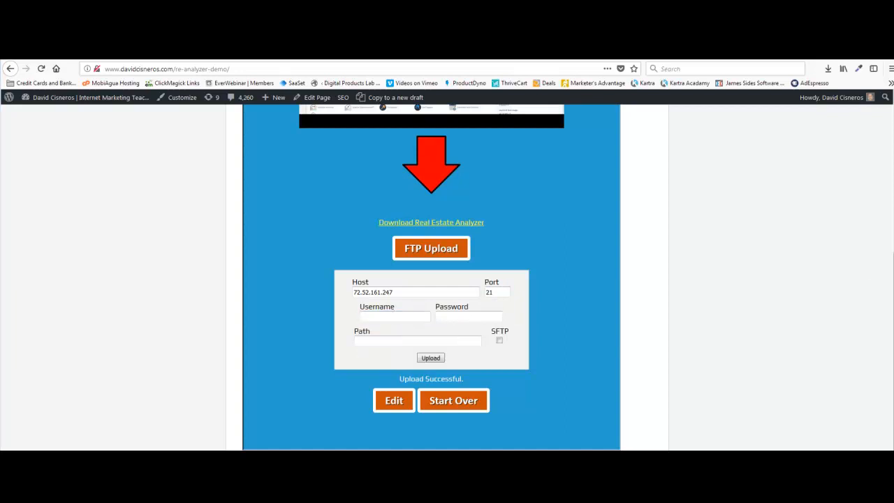
left_click(398, 317)
key("ctrl+v")
left_click(466, 318)
key("alt+Tab")
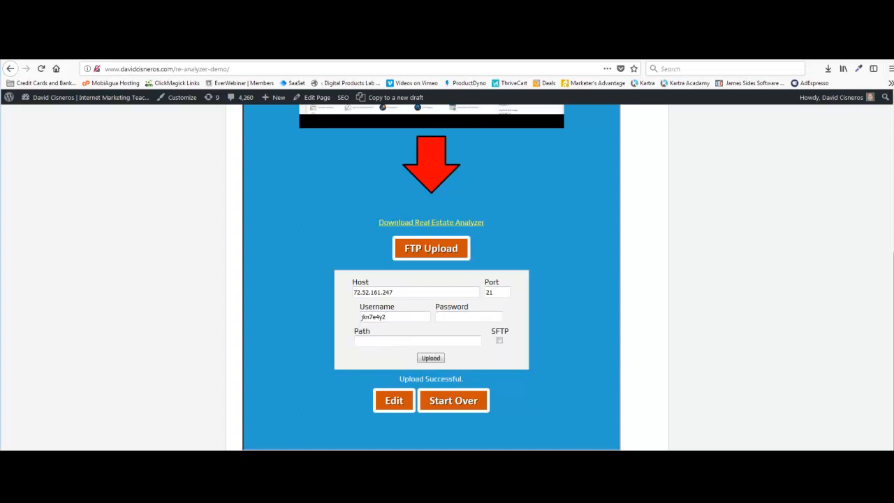
left_click(454, 316)
key("ctrl+v")
Step: Upload to public_html/clients/fourstar, adapted from the saved century1 path, and decline saving the login
left_click(379, 341)
left_click(379, 341)
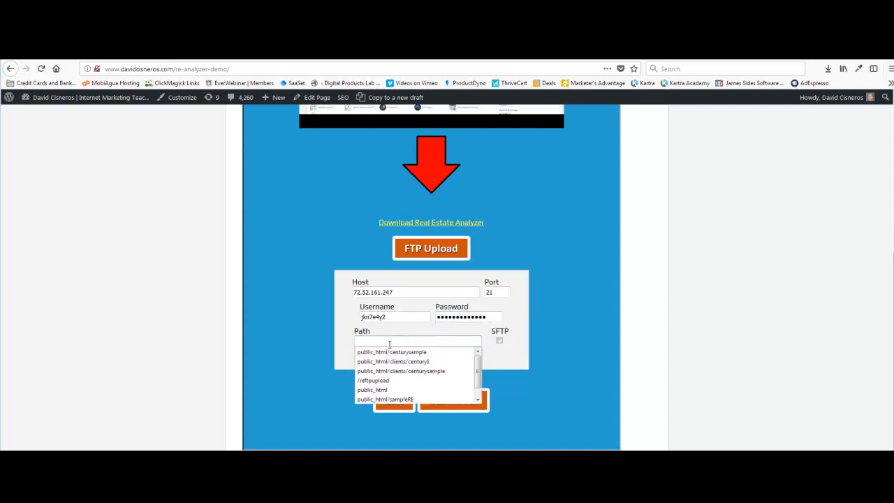
left_click(385, 361)
left_click(408, 341)
double_click(418, 341)
triple_click(419, 340)
double_click(419, 341)
type("fourstar")
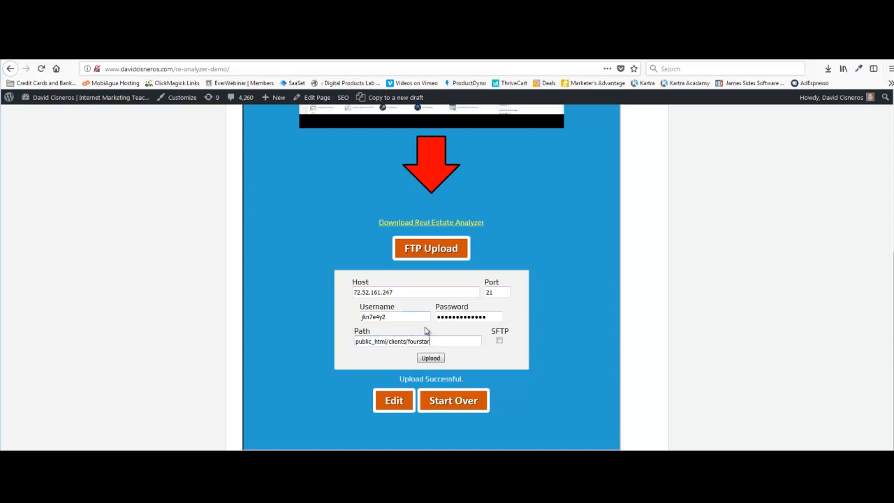
left_click(431, 357)
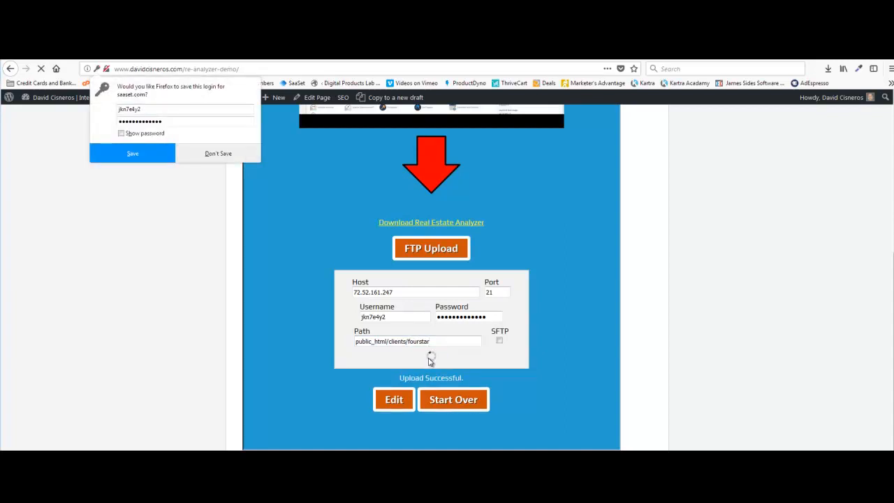
left_click(209, 154)
Step: Reload File Manager to confirm fourstar sits beside centurysample in clients, then return to the analyzer
left_click(556, 55)
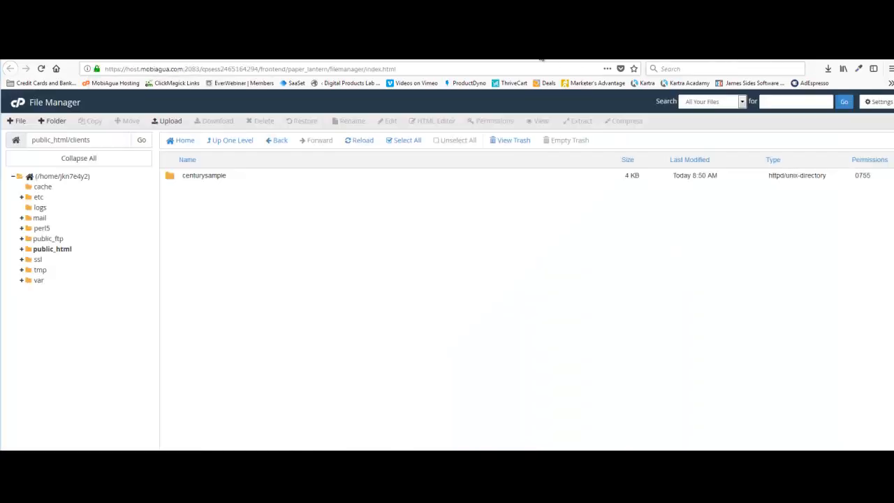
left_click(371, 143)
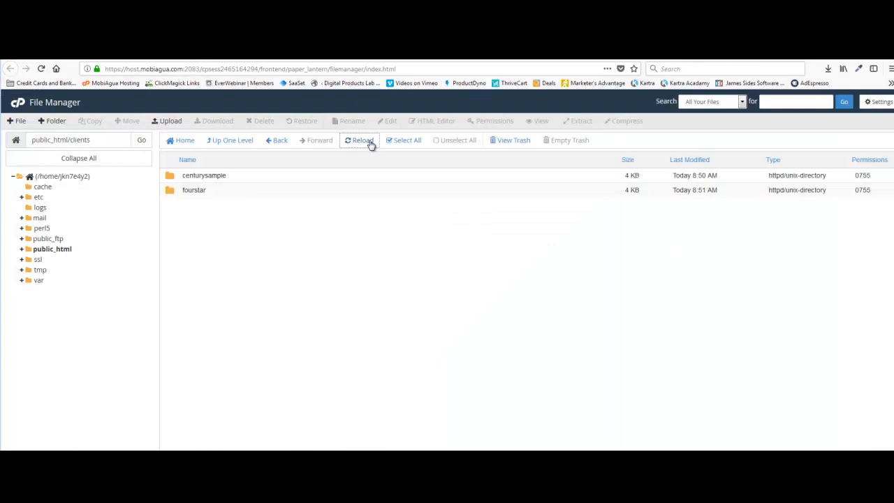
left_click(193, 196)
left_click(199, 178)
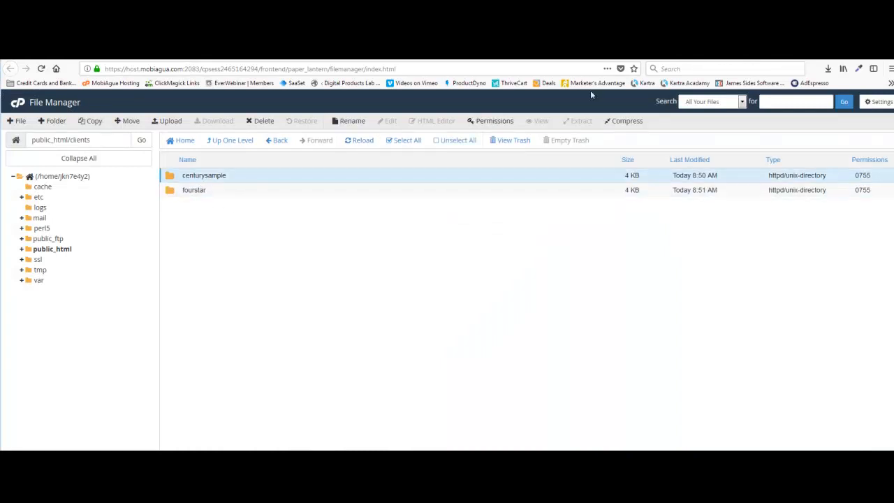
left_click(692, 51)
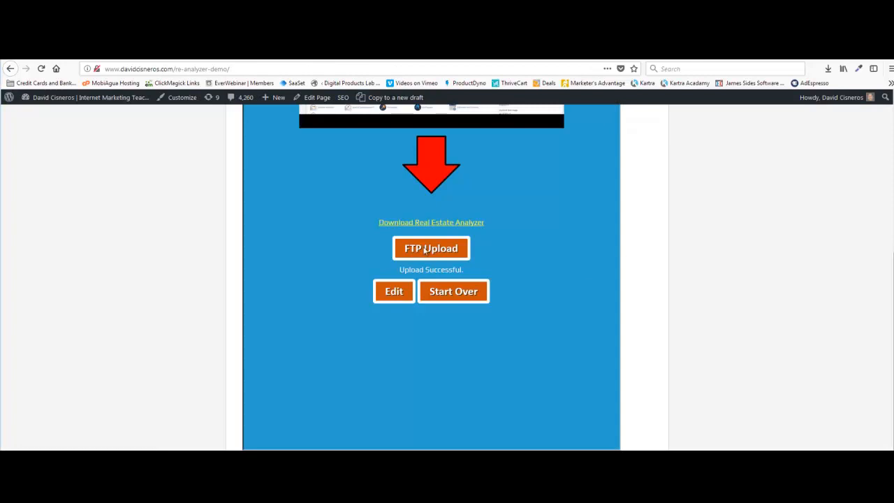